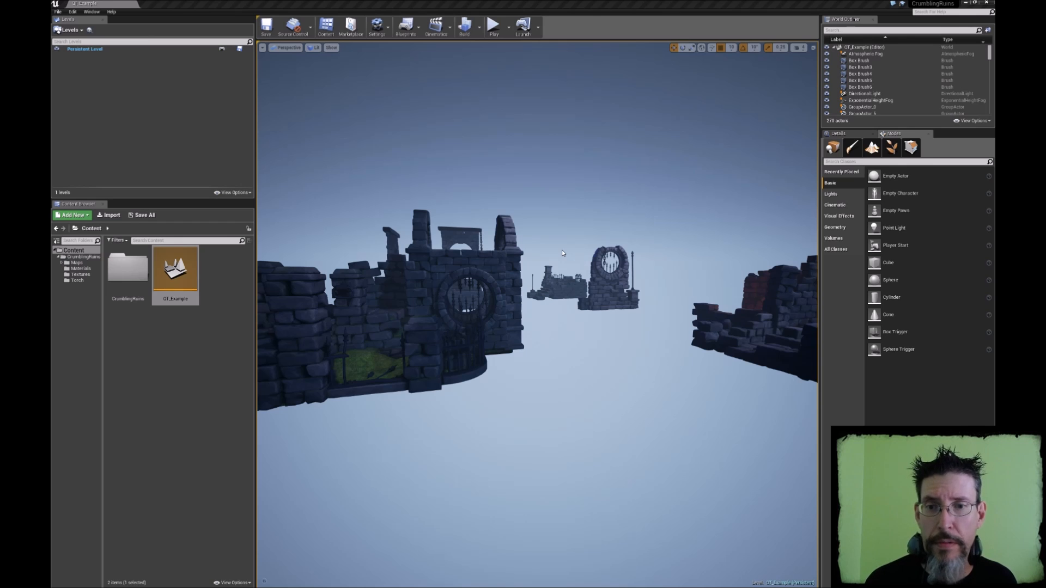
Examine the ruin structures in the example level from several viewpoints and approach the wall with the round barred window
key("s")
mouse_move(562, 251)
right_mouse_down()
mouse_move(559, 263)
mouse_move(595, 264)
mouse_move(556, 255)
right_mouse_up()
key("a")
key("w")
key("a")
key("d")
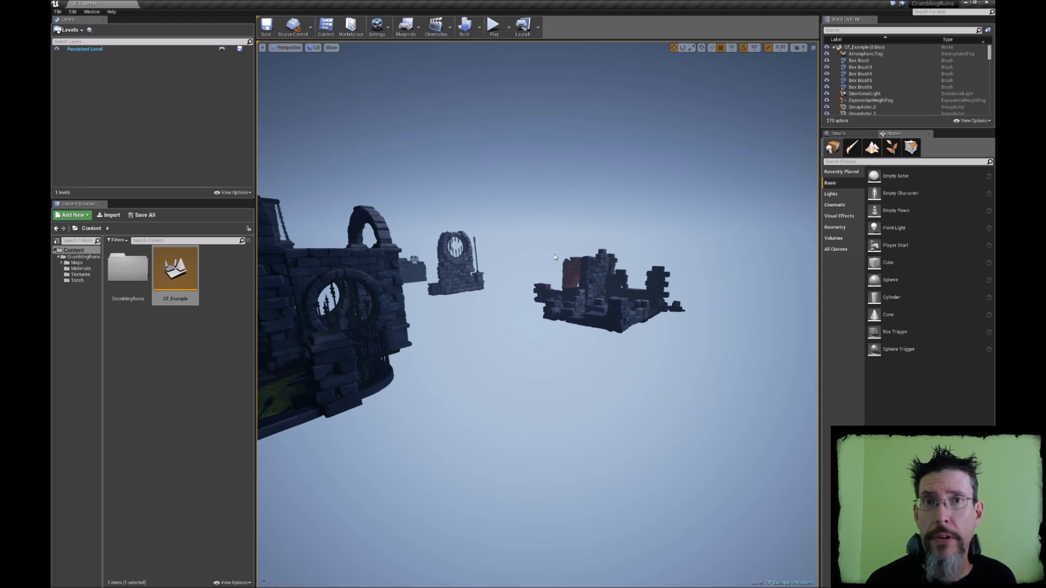
key("w")
mouse_move(565, 360)
right_mouse_down()
mouse_move(382, 359)
mouse_move(564, 364)
right_mouse_up()
key("w")
key("s")
key("a")
key("d")
key("s")
key("a")
key("d")
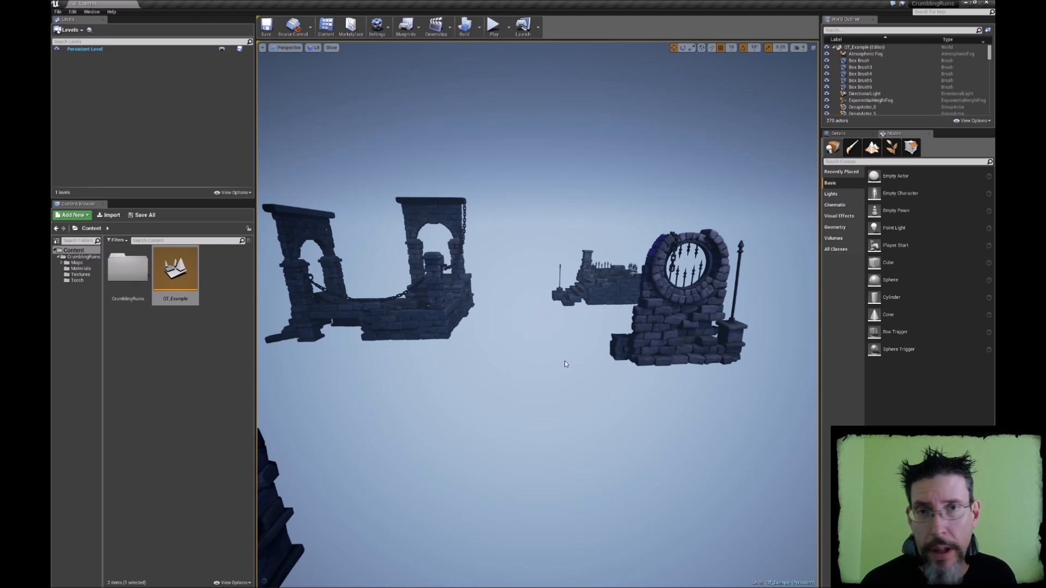
key("w")
right_click_drag(564, 360, 552, 355)
Inspect the separate meshes that make up the round-window wall, including its arch and chain, and clear the selection
left_click(552, 354)
left_click(547, 238)
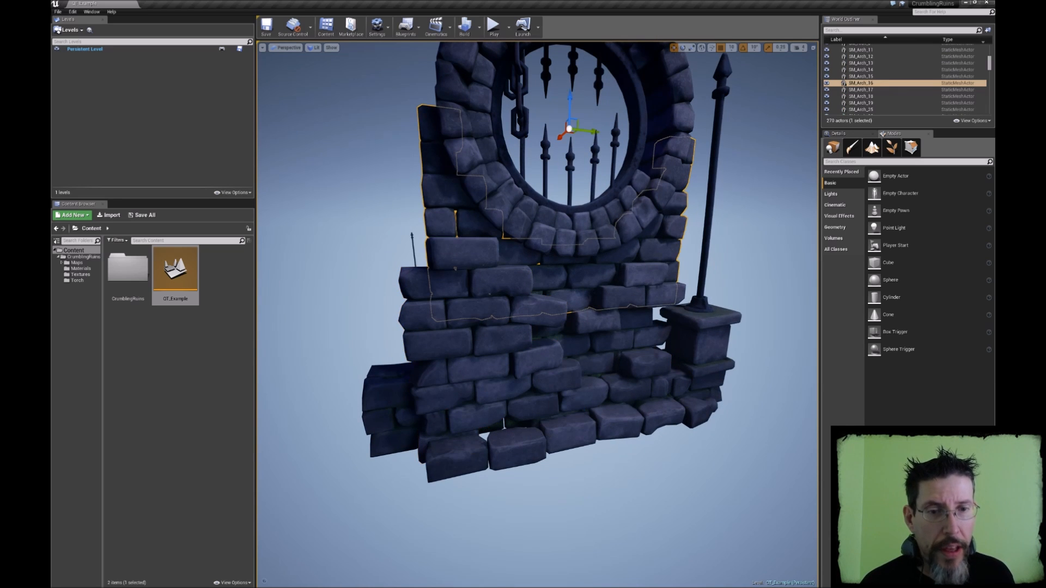
middle_click_drag(547, 238, 552, 186)
left_click(499, 198)
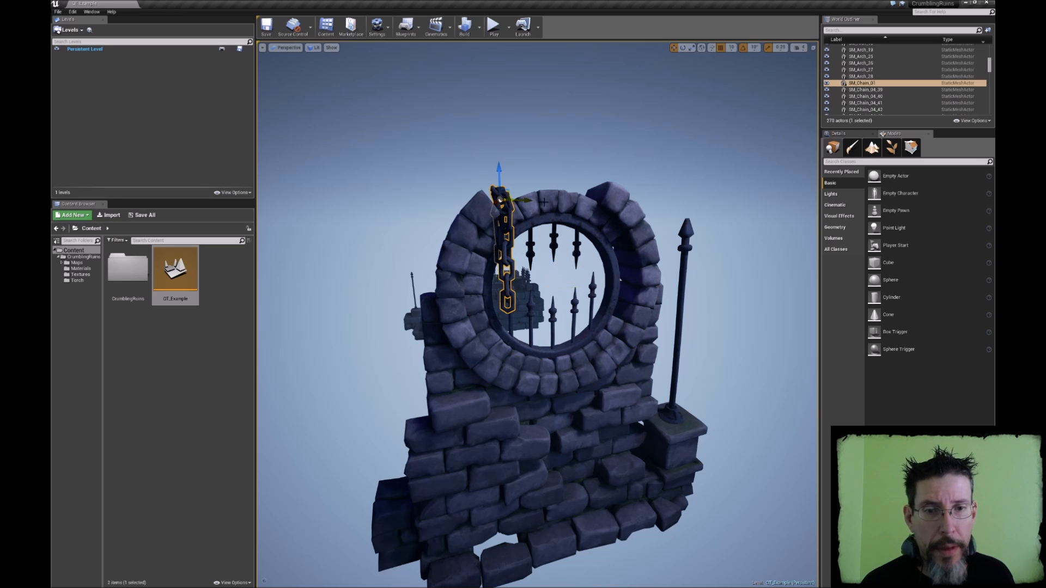
left_click(687, 228)
left_click(724, 231)
right_click_drag(724, 231, 730, 272)
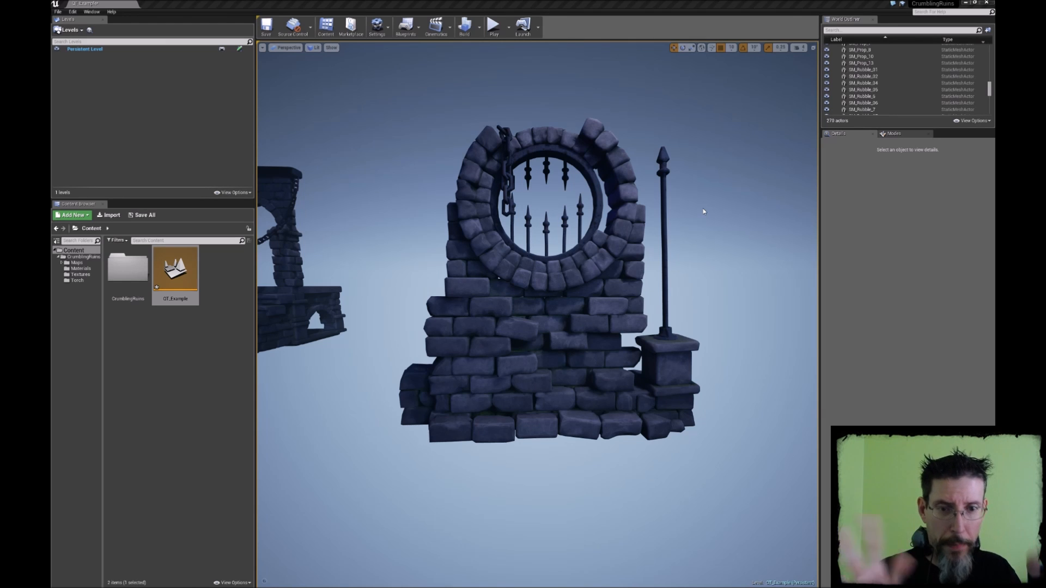
mouse_move(702, 210)
right_mouse_down()
mouse_move(702, 219)
mouse_move(685, 206)
mouse_move(703, 228)
right_mouse_up()
key("w")
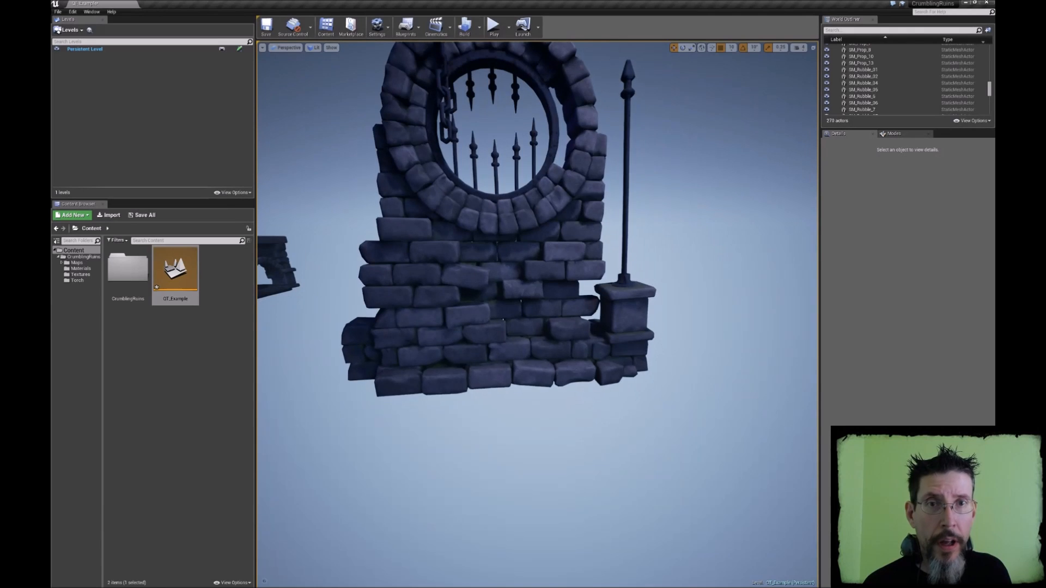
mouse_move(688, 206)
right_mouse_down()
mouse_move(692, 190)
mouse_move(688, 206)
right_mouse_up()
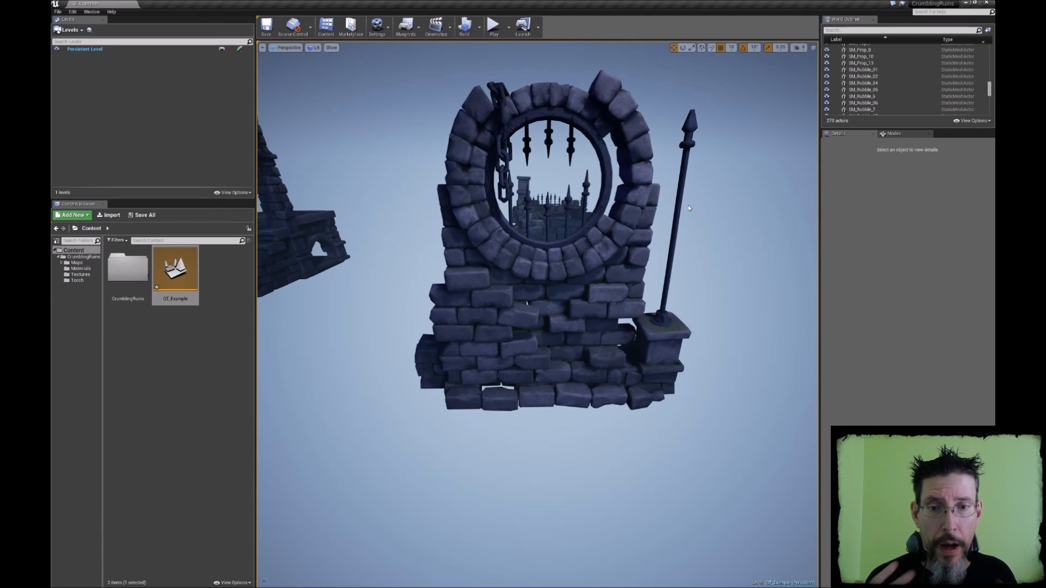
right_click_drag(688, 207, 688, 239)
Select the round-window wall's meshes together, including the stone blocks, window ring, chain, spear pole and low side wall
left_click_drag(395, 241, 676, 439, "ctrl+alt")
left_click_drag(531, 263, 725, 267, "alt")
left_click_drag(487, 106, 754, 475, "ctrl+alt")
left_click_drag(754, 475, 1024, 466, "alt")
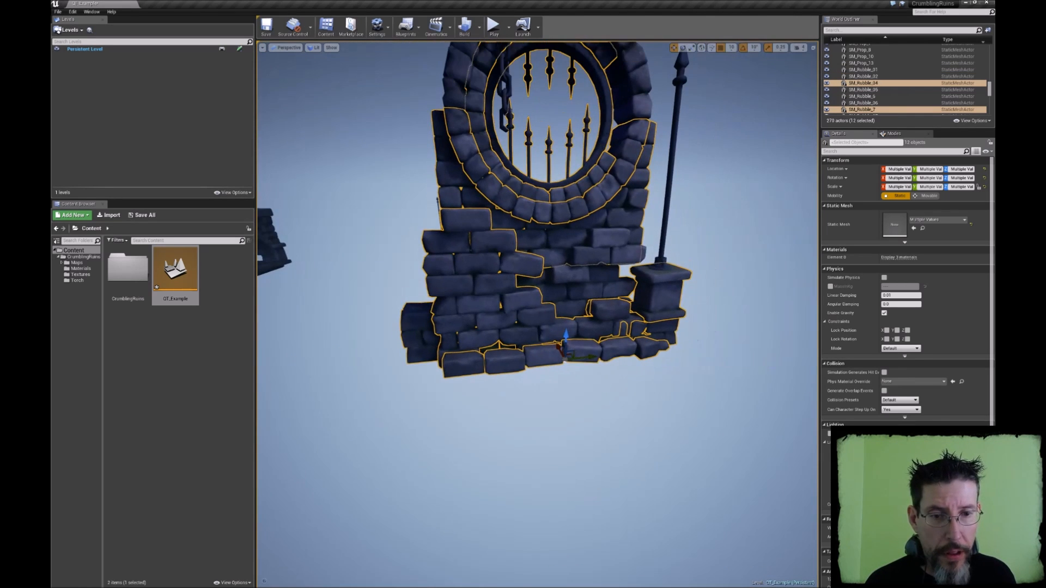
left_click(597, 240, "ctrl")
left_click_drag(597, 240, 616, 191, "alt")
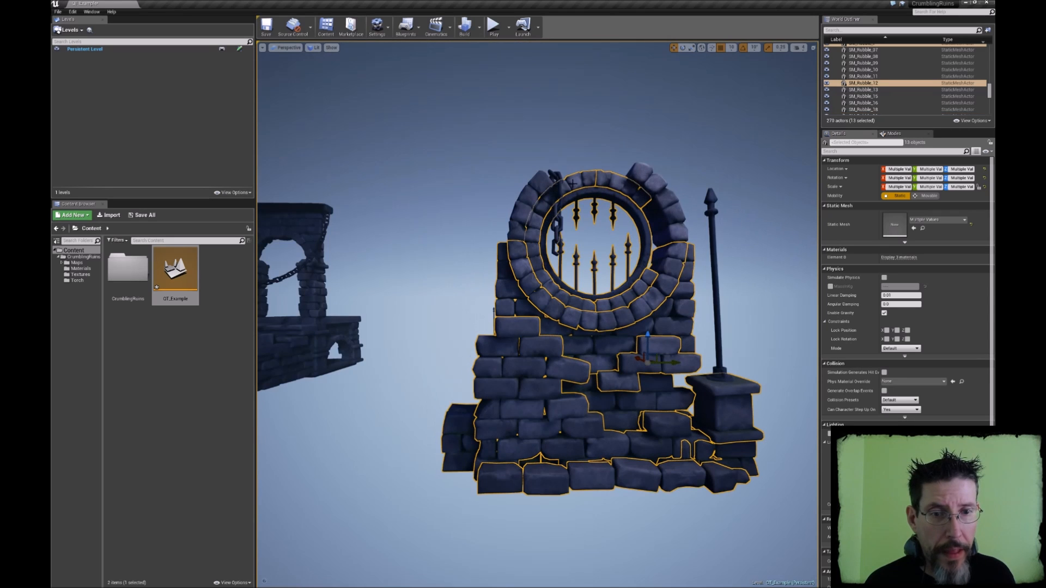
left_click(556, 207, "ctrl")
left_click(536, 185, "ctrl")
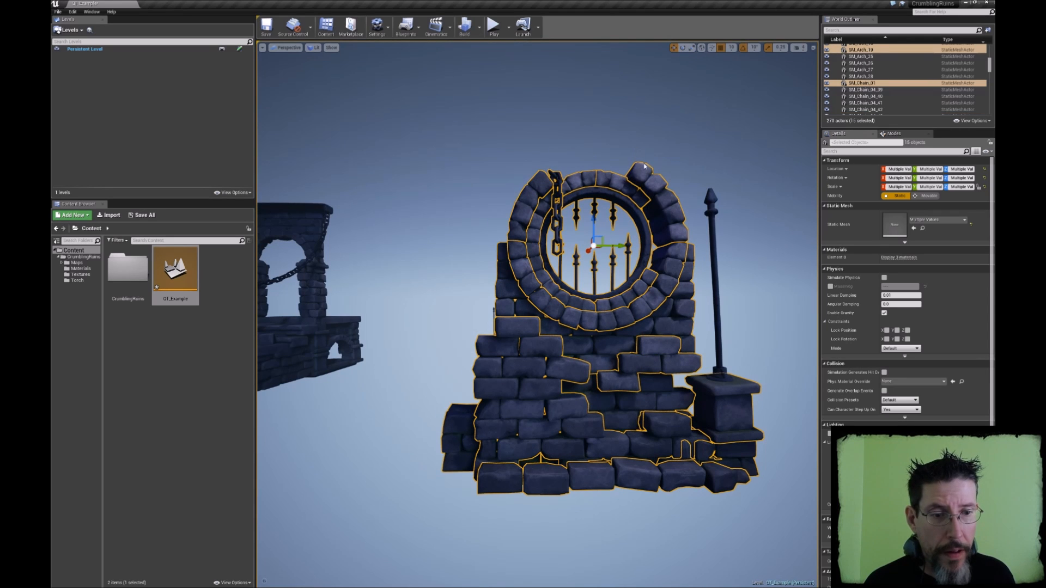
left_click(715, 305, "ctrl")
left_click(453, 427, "ctrl")
left_click(463, 419, "ctrl")
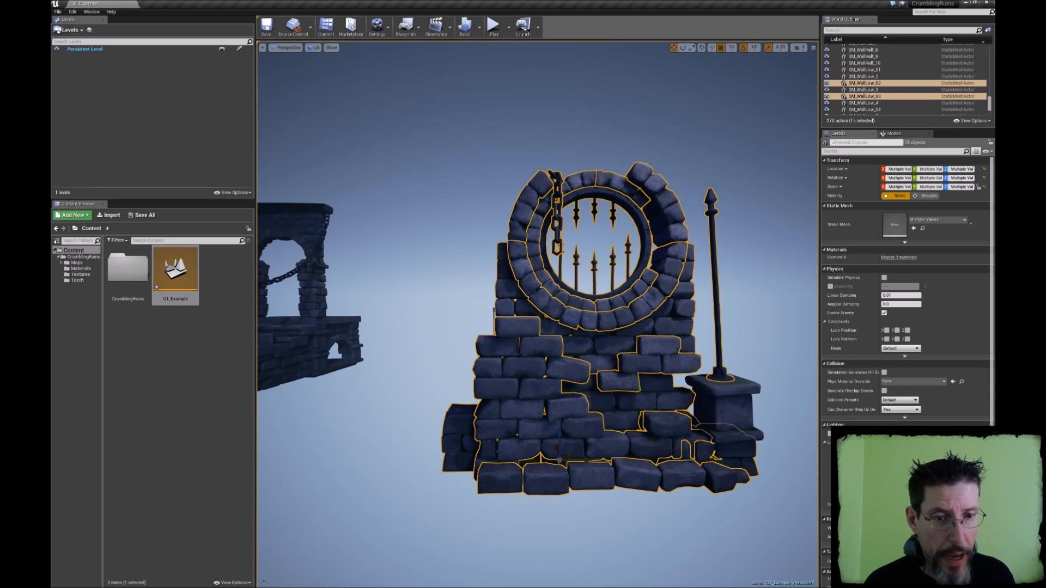
Try moving the selected wall pieces upward as a selection test, and undo the move
key("f")
left_click_drag(543, 363, 544, 140)
key("ctrl+z")
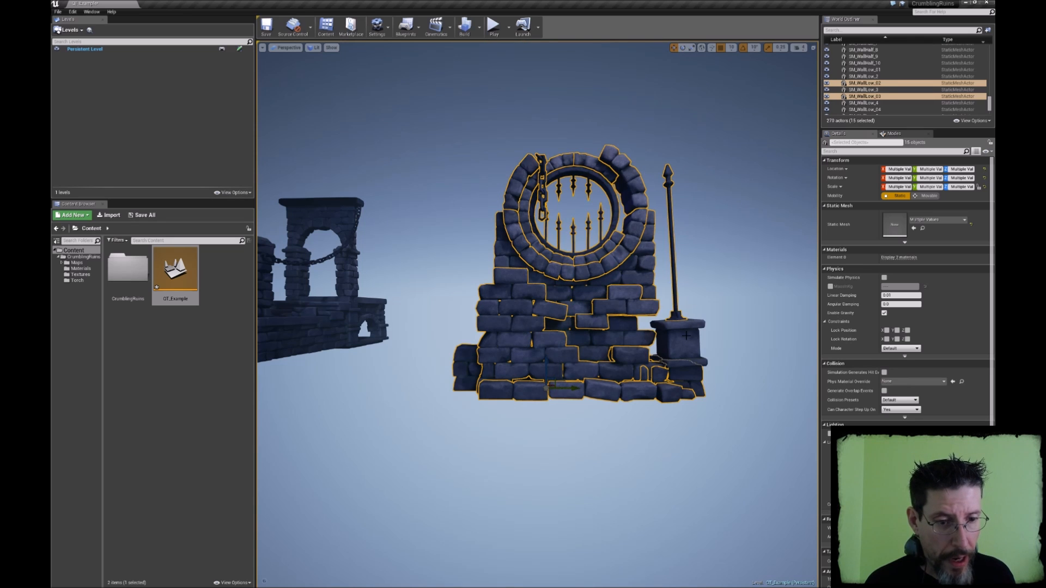
Add the column base under the spear pole to the selection, and undo a trial move of the pieces
left_click(686, 335, "ctrl")
left_click_drag(702, 364, 381, 344)
key("ctrl+z")
right_click_drag(664, 317, 695, 316)
key("w")
key("s")
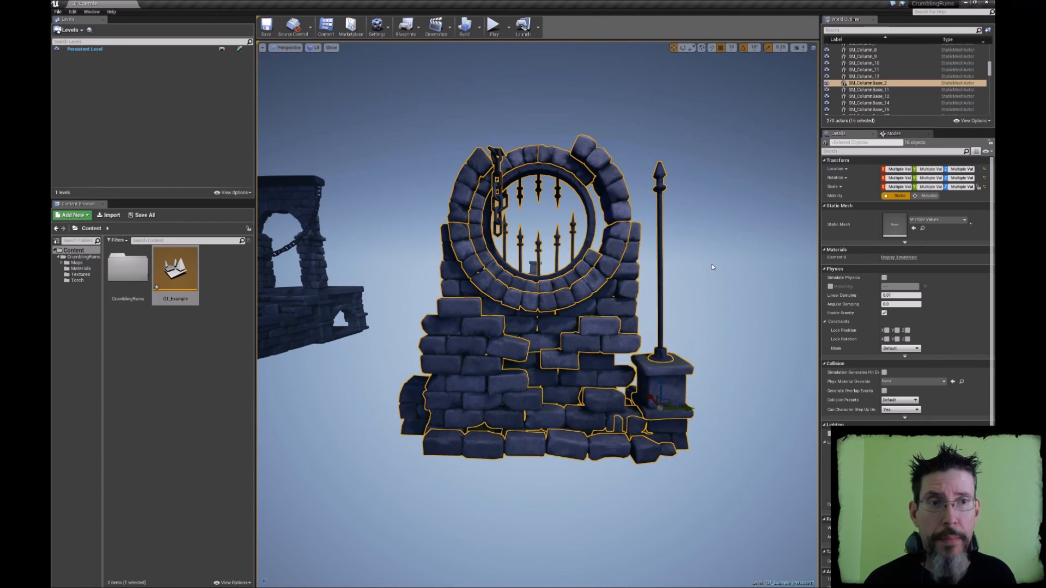
right_click_drag(802, 218, 804, 209)
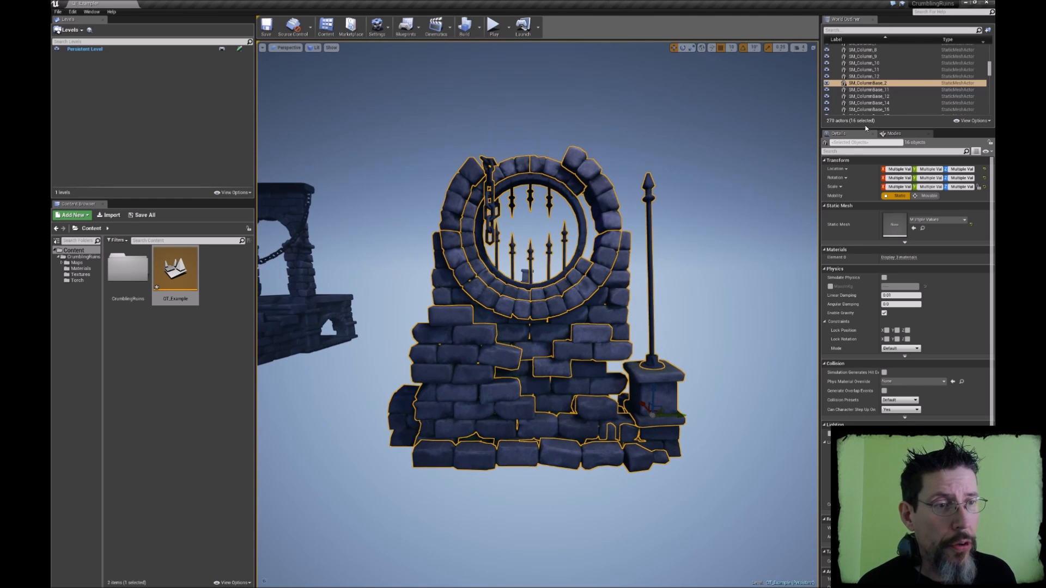
Find the depth properties of the selected meshes, enable Render CustomDepth Pass, and clear the selection
left_click(849, 151)
type("depth")
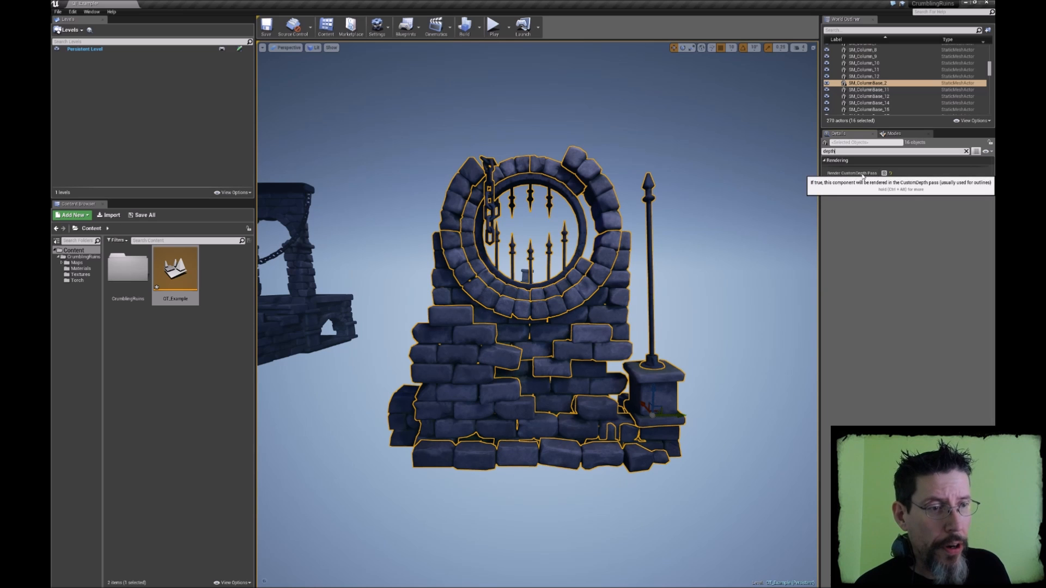
left_click(885, 174)
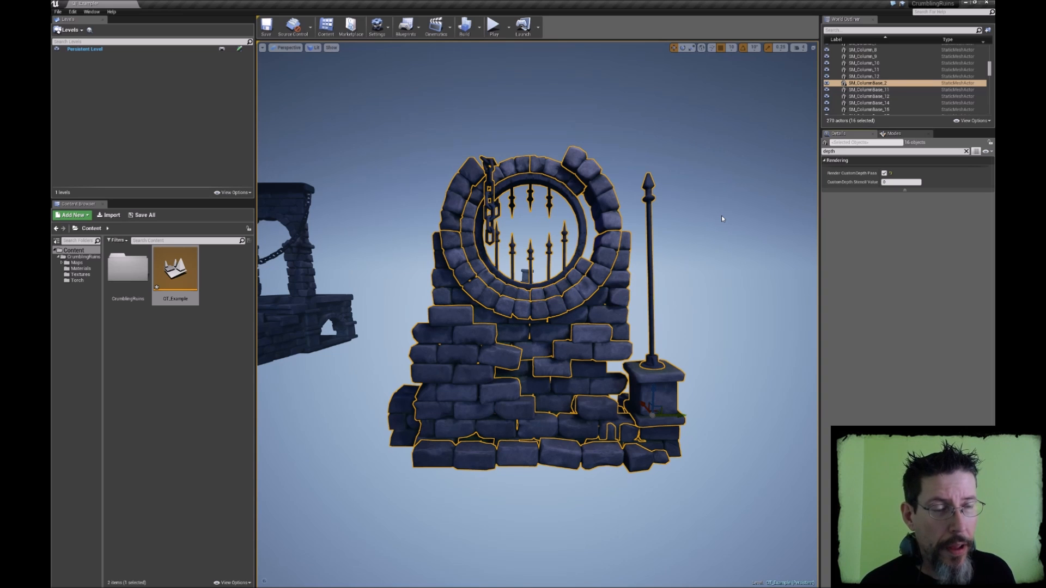
right_click_drag(727, 234, 723, 245)
left_click(728, 231)
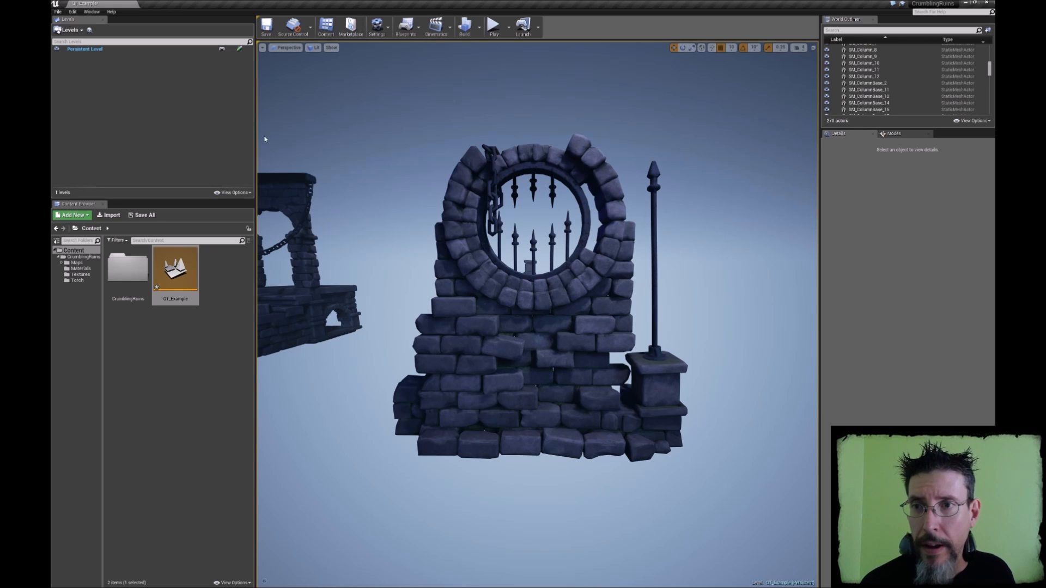
Open the High Resolution Screenshot tool beside the wall and enable Use custom depth as mask
left_click(262, 48)
left_click(289, 168)
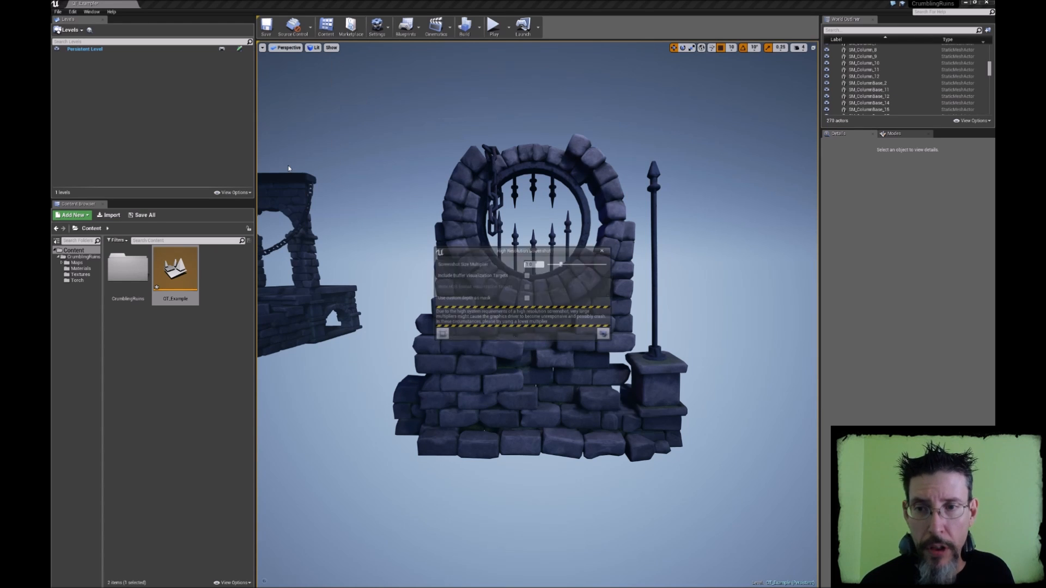
left_click_drag(487, 254, 259, 308)
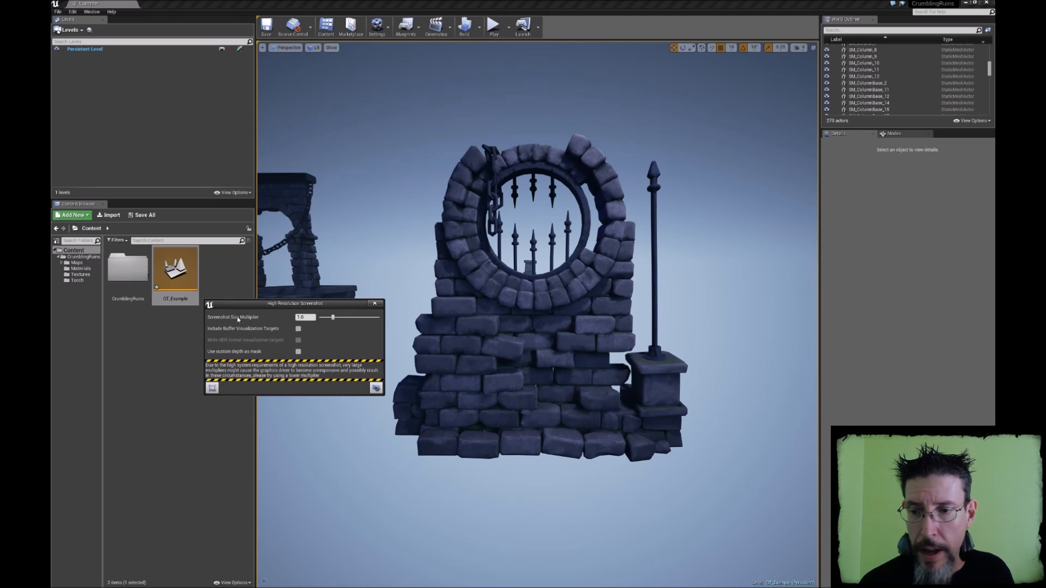
left_click(298, 351)
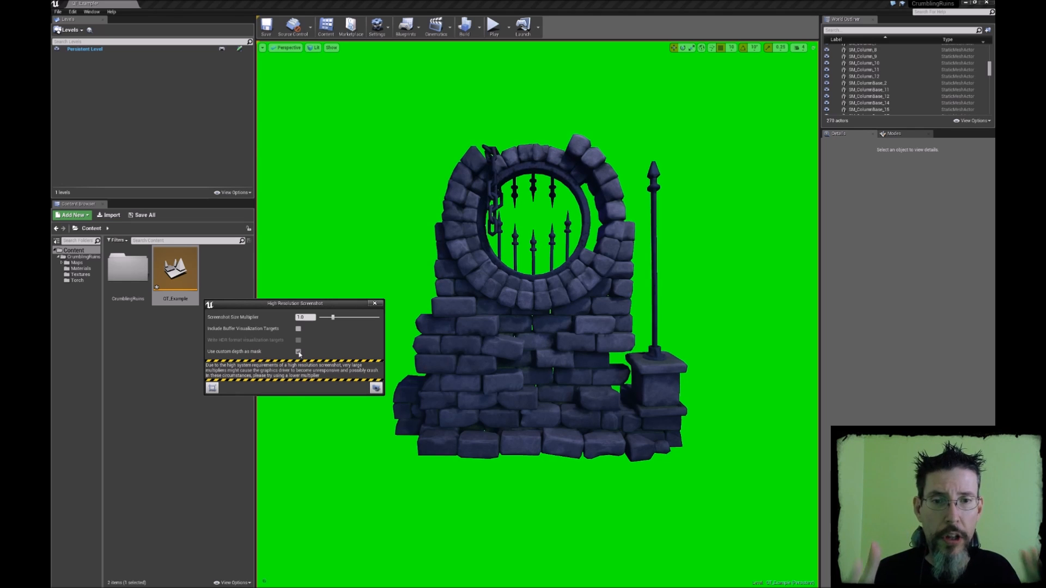
Reframe the masked wall and set the Screenshot Size Multiplier to 3
key("s")
right_click_drag(428, 287, 551, 321)
key("w")
key("a")
key("s")
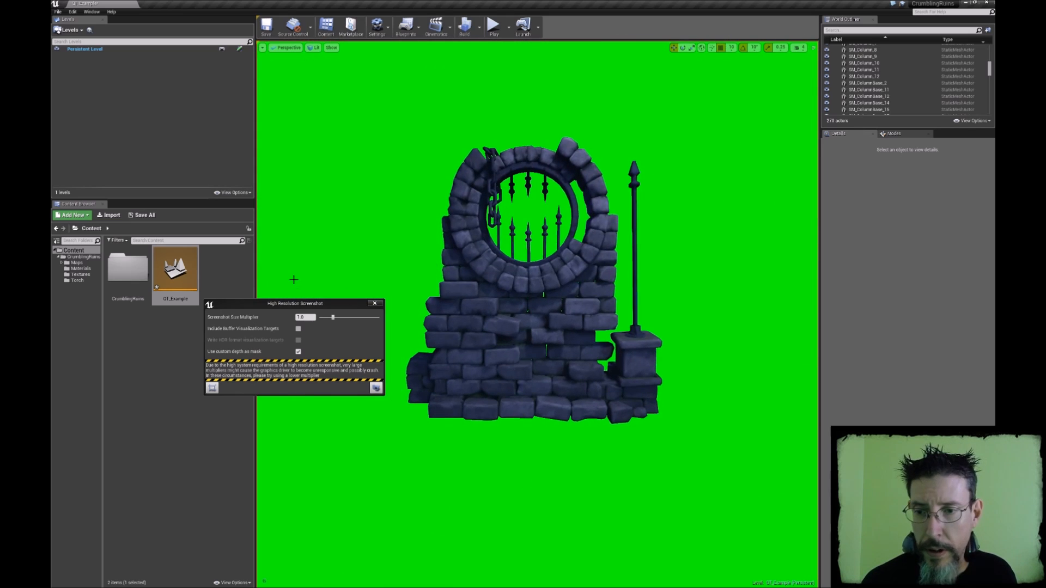
left_click_drag(283, 306, 255, 325)
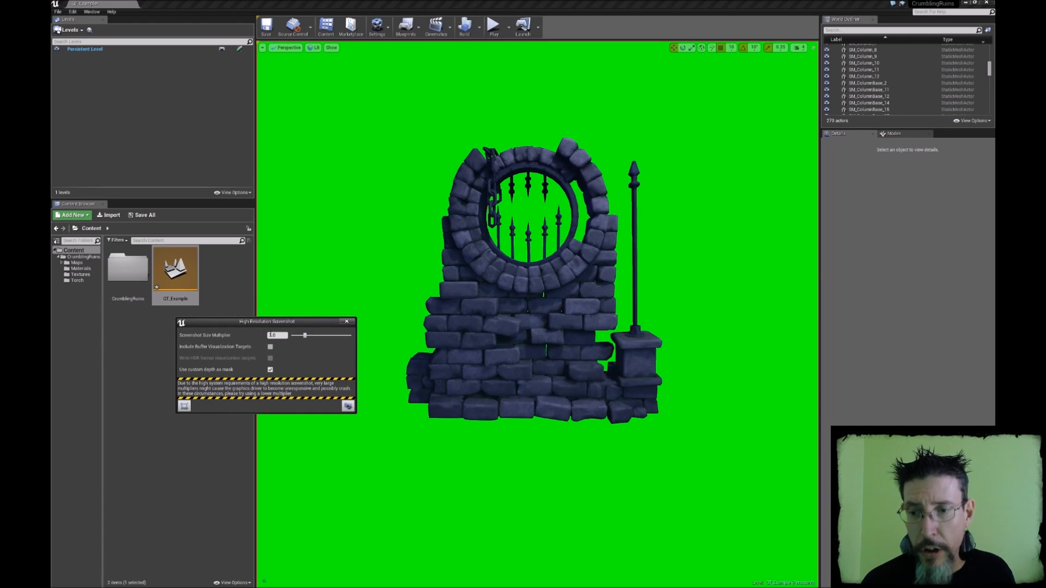
left_click(286, 336)
type("3")
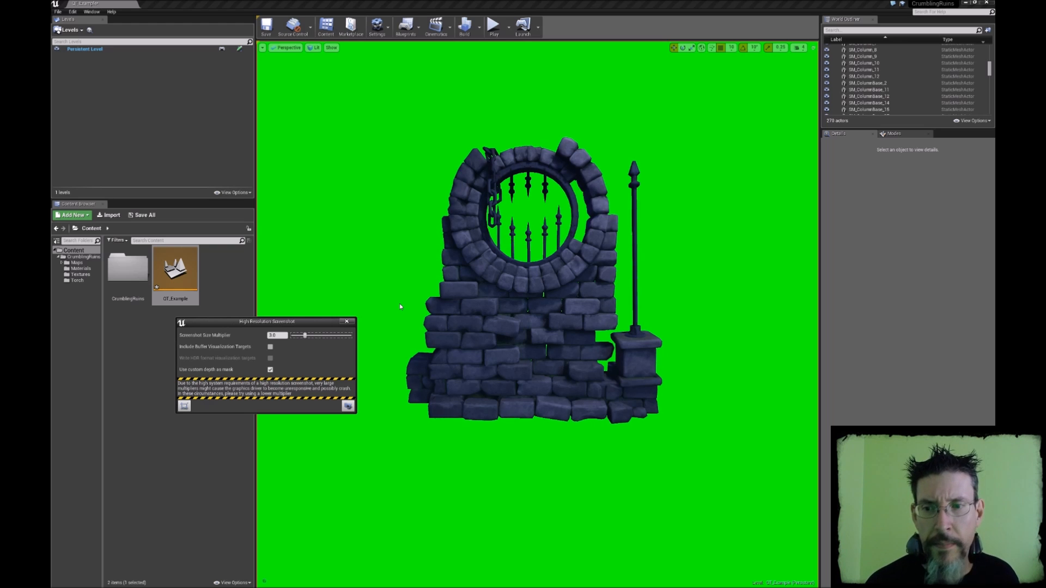
left_click_drag(312, 323, 284, 334)
Examine how large the masked wall appears in the frame from near and far camera distances
left_click_drag(477, 319, 491, 267)
right_click_drag(491, 267, 483, 324)
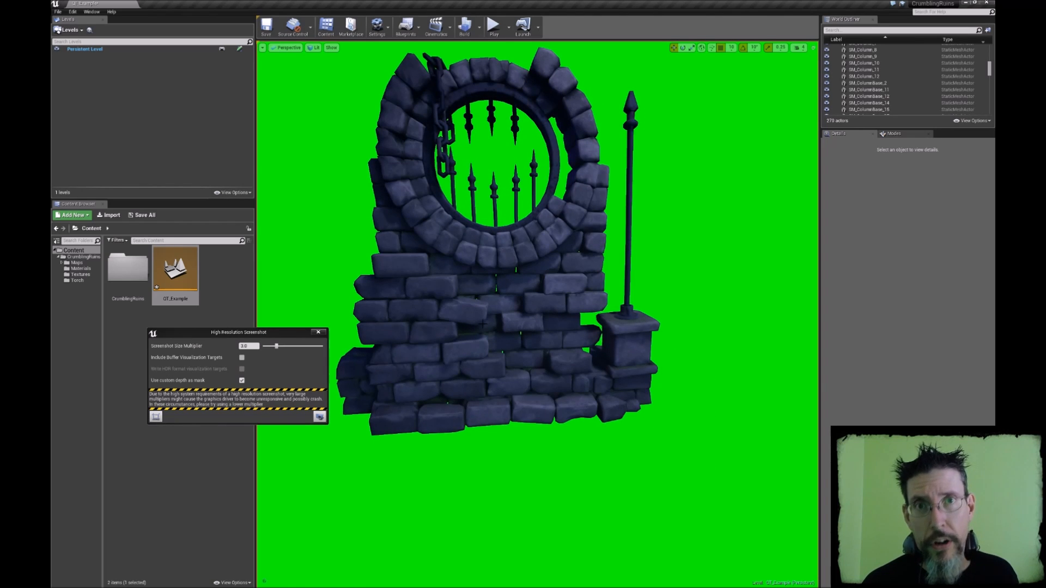
right_click_drag(504, 325, 490, 309)
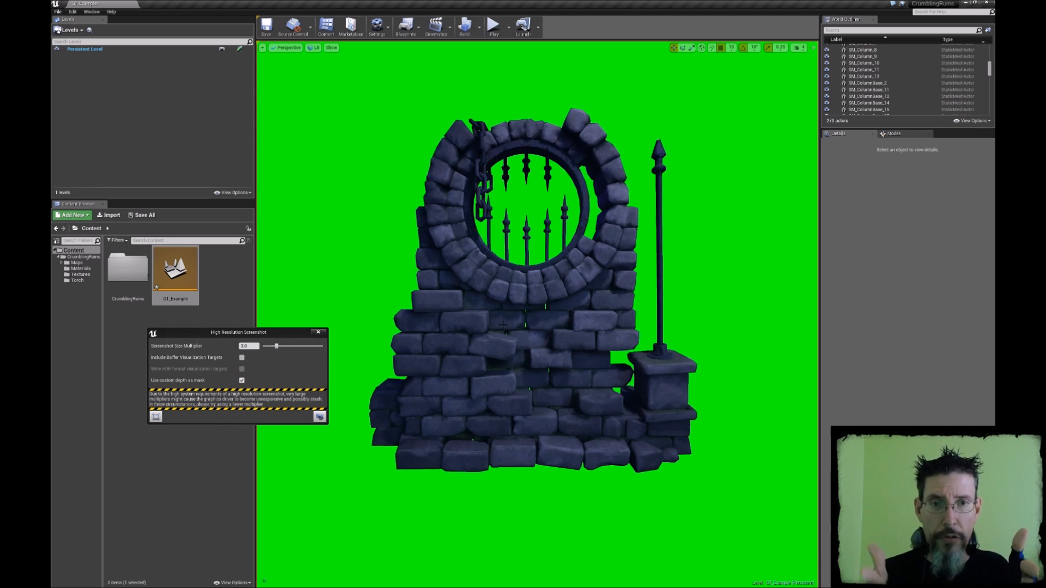
left_click_drag(503, 325, 496, 265)
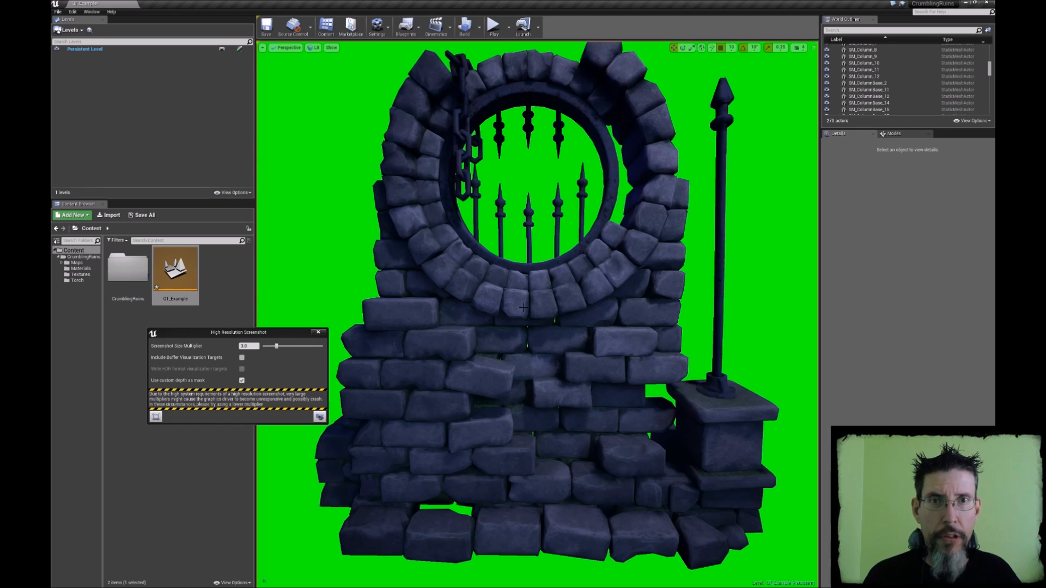
scroll(523, 308, "down", 5)
scroll(537, 314, "down", 4)
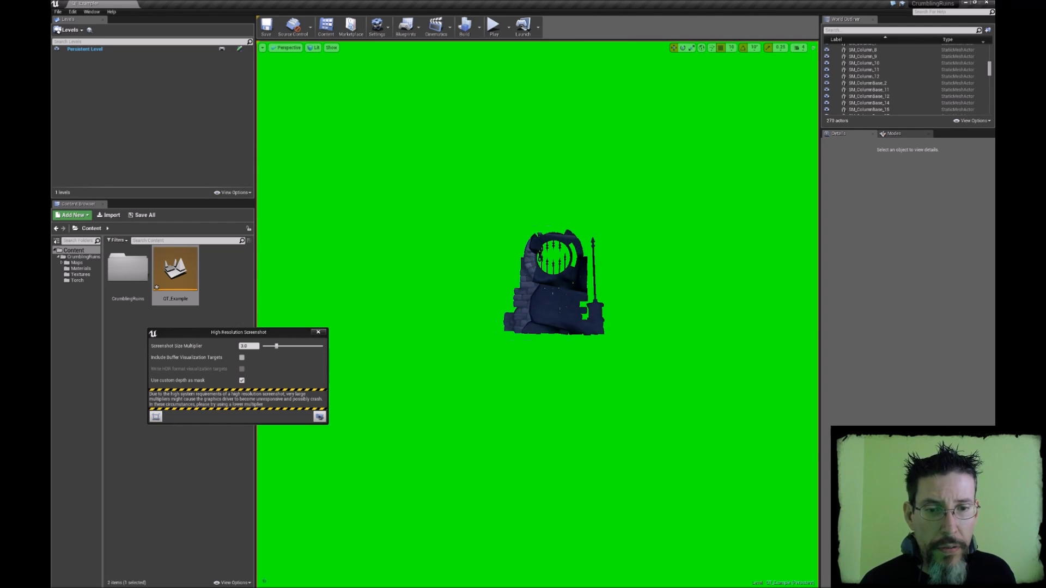
scroll(537, 314, "up", 3)
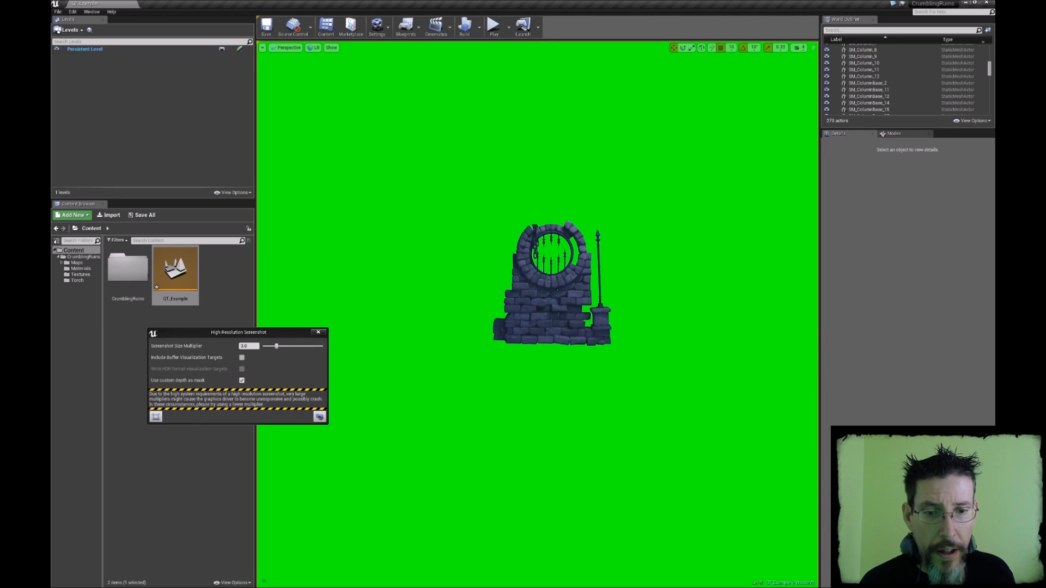
scroll(537, 314, "down", 2)
right_click_drag(538, 314, 539, 313)
right_click_drag(553, 270, 551, 270)
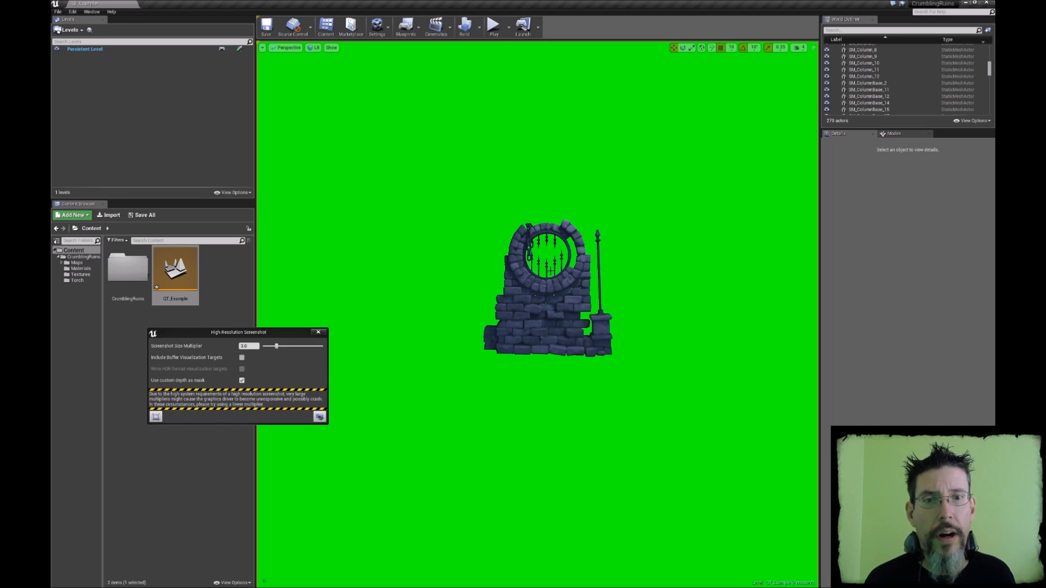
Frame the whole masked wall close up and compare it in the Unlit and Lit view modes
key("w")
right_click_drag(550, 271, 555, 258)
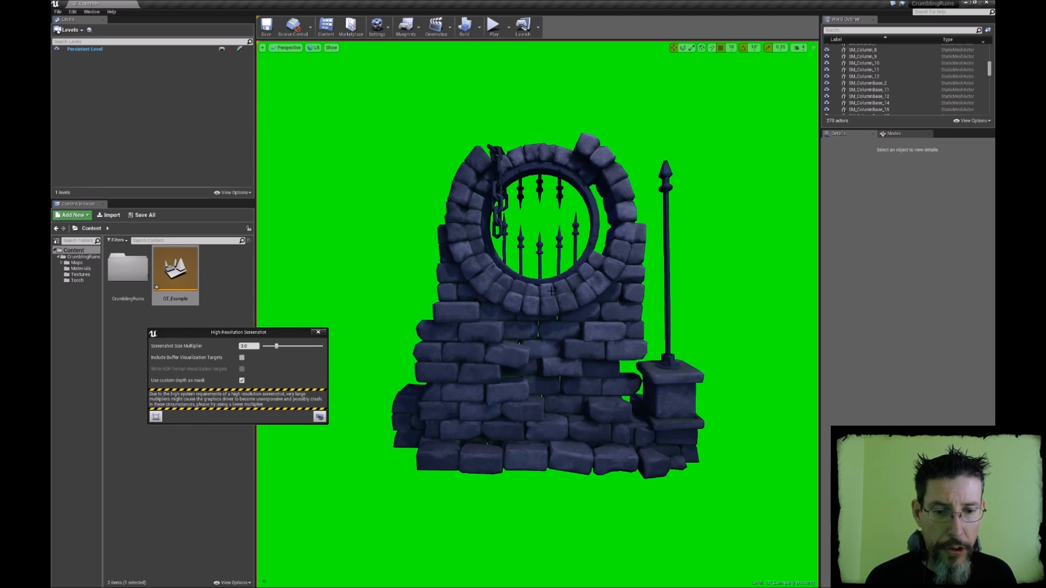
key("alt+3")
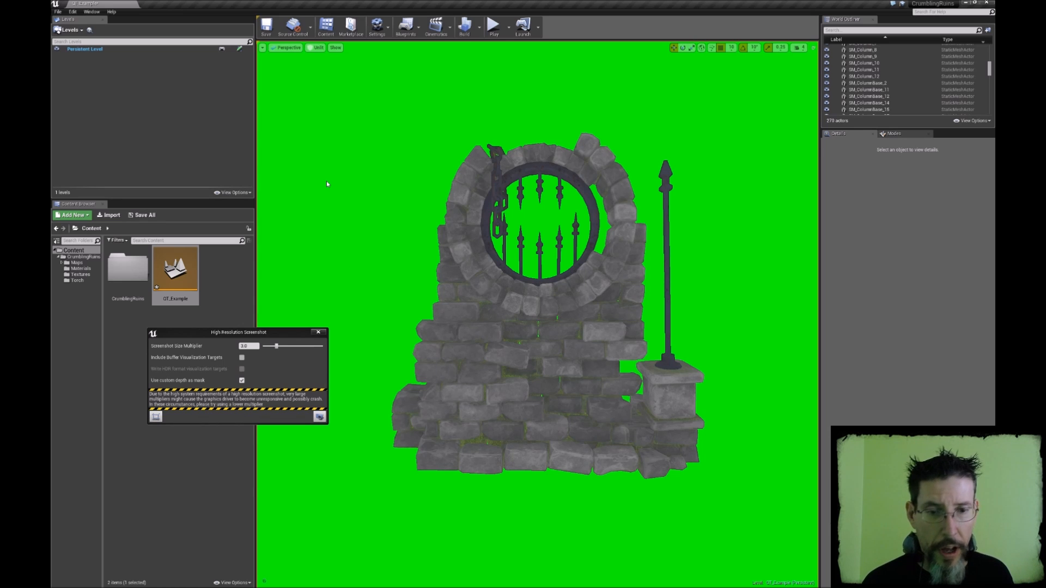
key("alt+4")
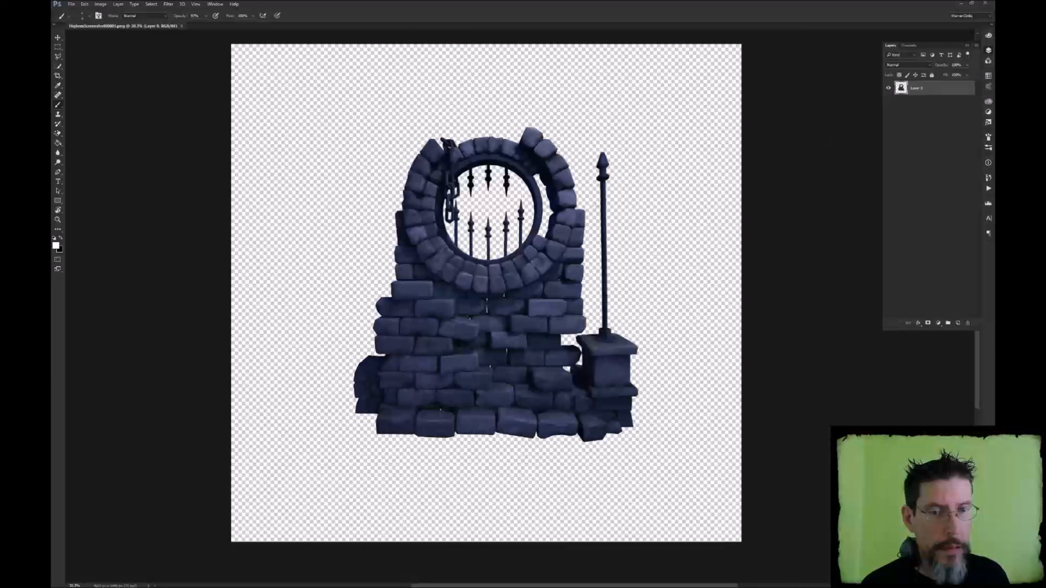
Examine the captured screenshot in Photoshop, checking the transparent background and the cut-out edges of the window's iron spikes
left_click_drag(490, 190, 456, 207)
key("v")
left_click_drag(462, 204, 551, 180)
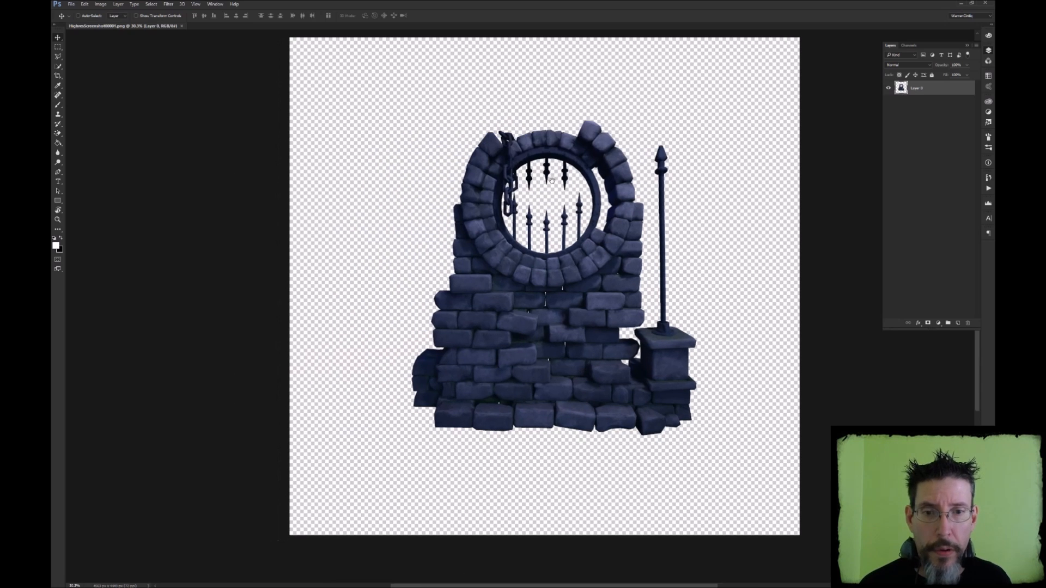
left_click_drag(519, 245, 472, 262)
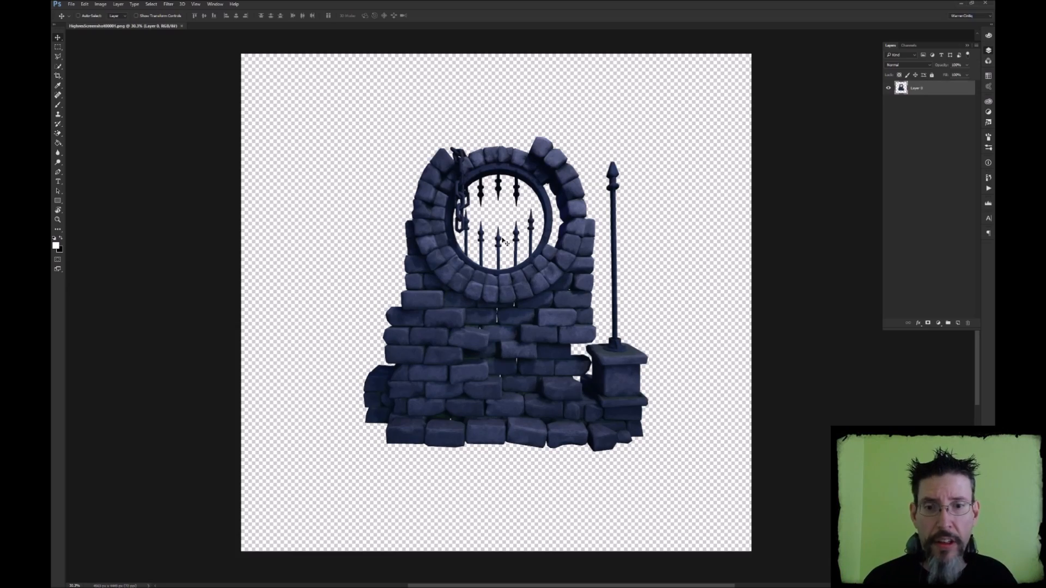
scroll(507, 243, "up", 6, "alt")
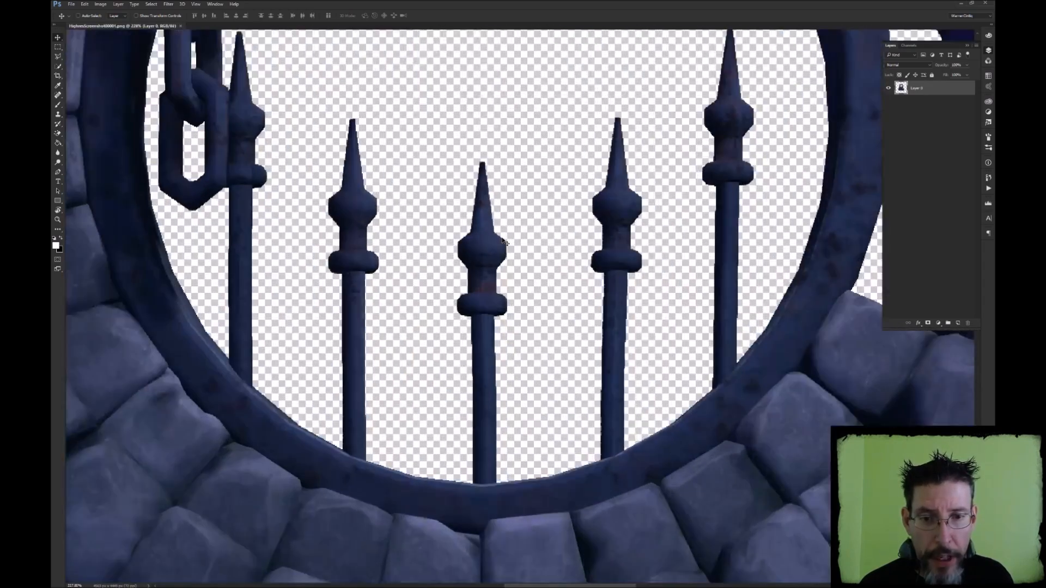
Crop the screenshot with the 1:1 (Square) ratio, trimming the empty transparent area around the wall
scroll(504, 242, "down", 3, "alt")
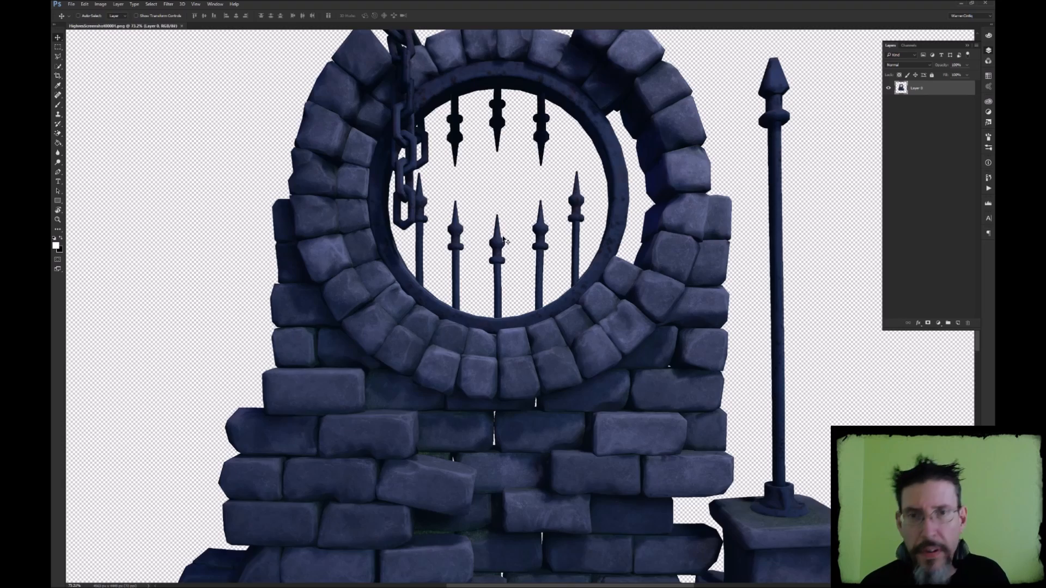
scroll(506, 243, "down", 3, "alt")
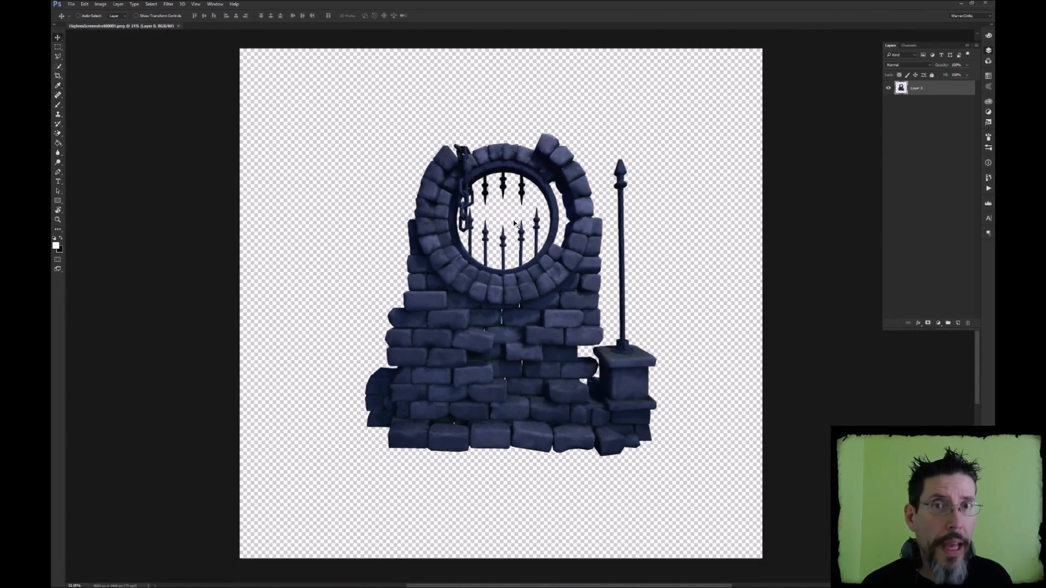
key("c")
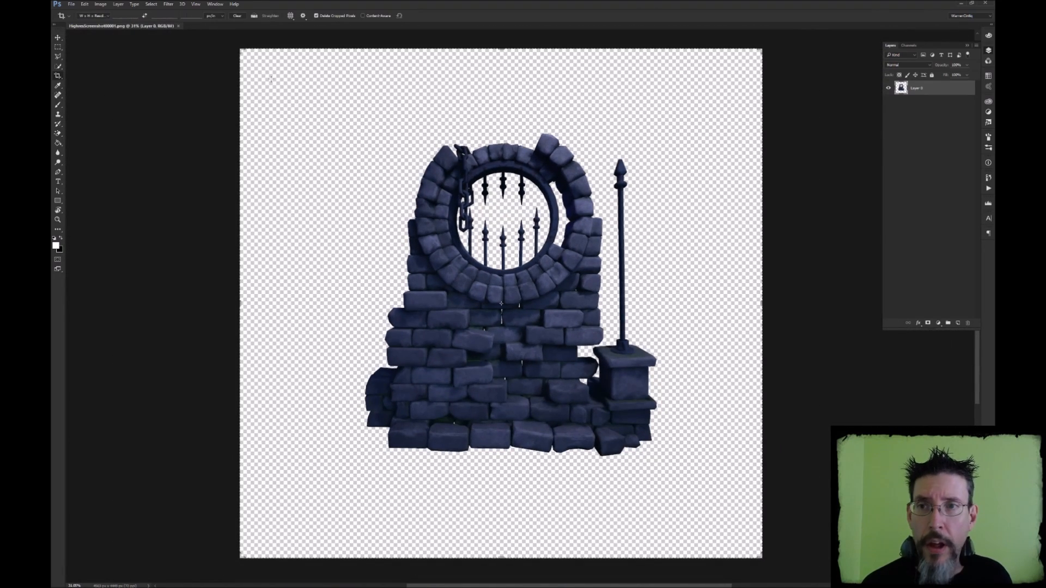
left_click(108, 17)
left_click(94, 39)
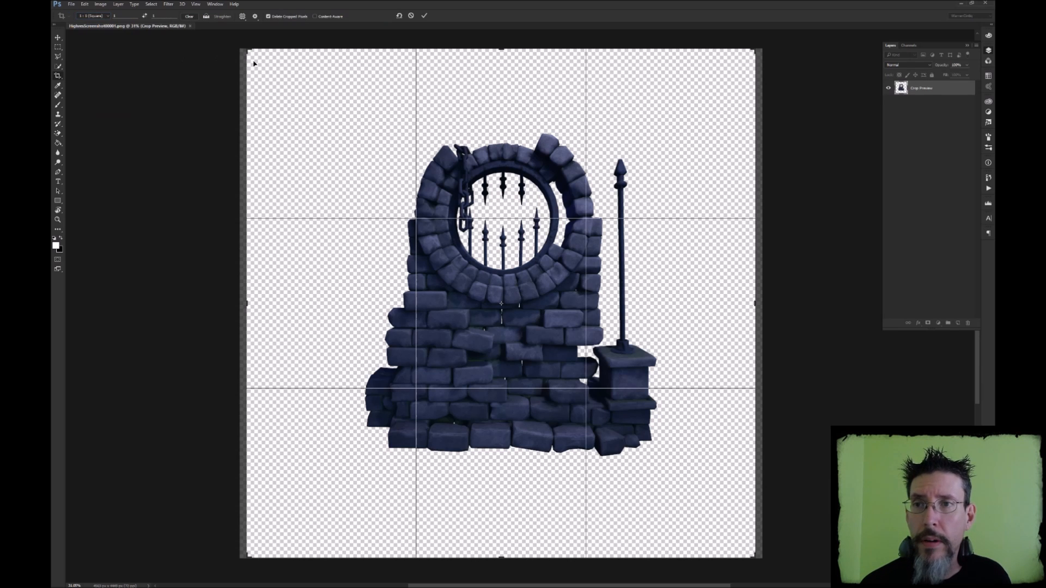
left_click_drag(249, 51, 305, 107)
left_click_drag(374, 191, 422, 254)
left_click_drag(303, 107, 374, 184)
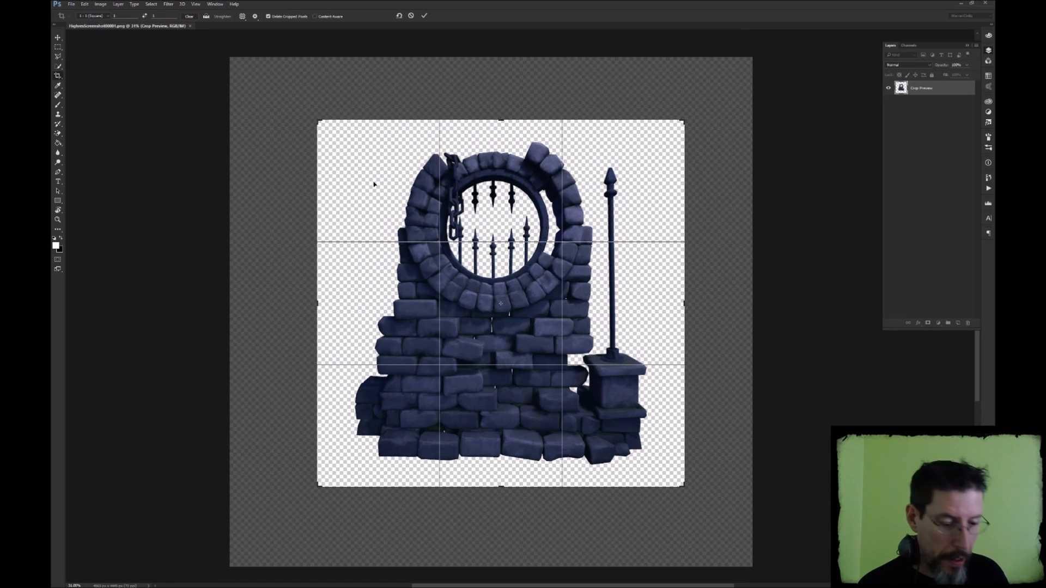
key("Return")
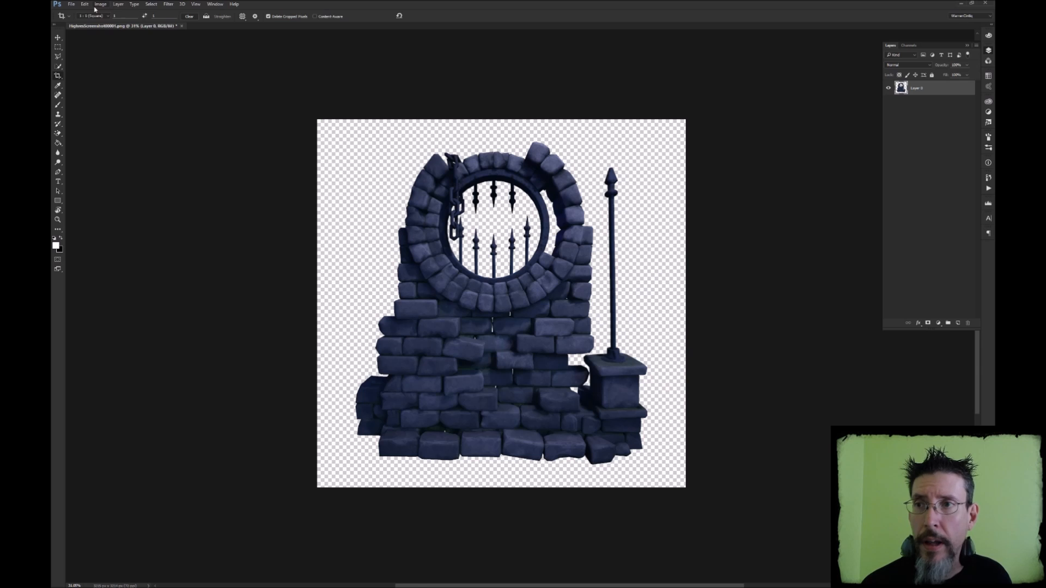
Resize the cropped image to 2048 by 2048 pixels
left_click(100, 4)
left_click(133, 58)
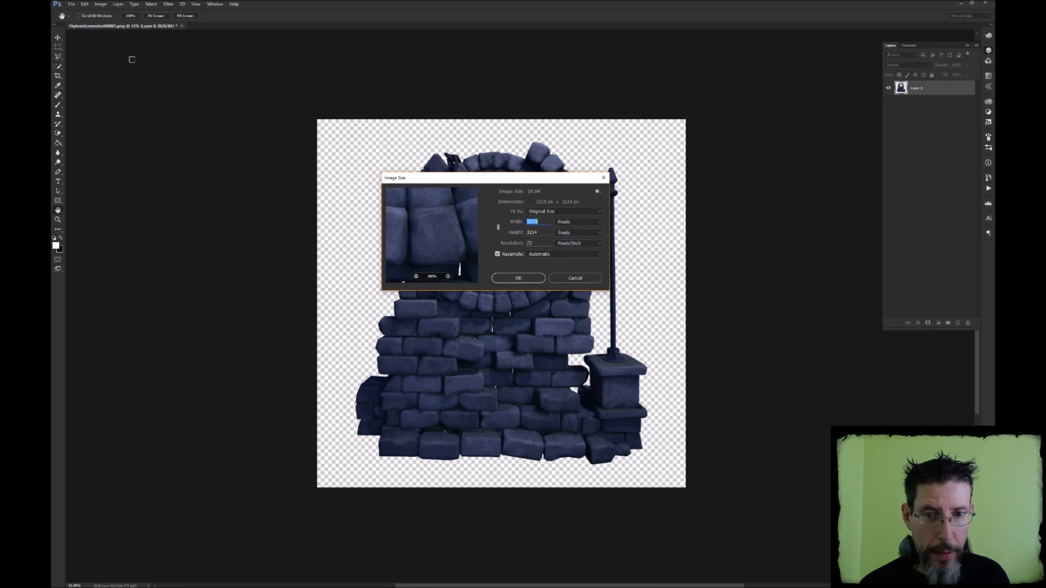
type("2048")
key("Tab")
type("2048")
key("Tab")
left_click(520, 278)
key("c")
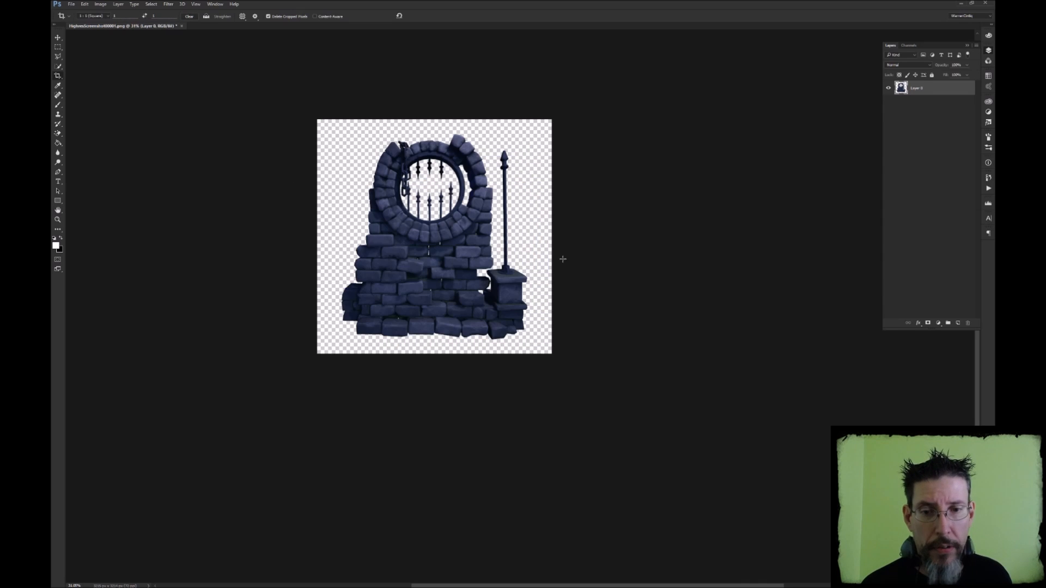
Examine the resized wall image, checking the stone and iron spike detail up close and the whole image
scroll(458, 236, "up", 10, "alt")
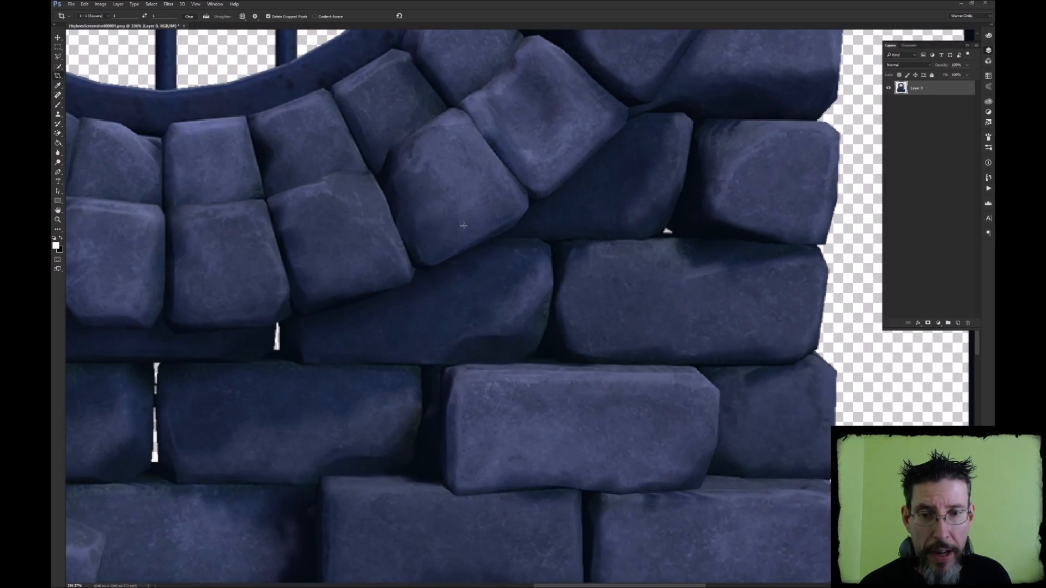
left_click_drag(464, 225, 422, 266)
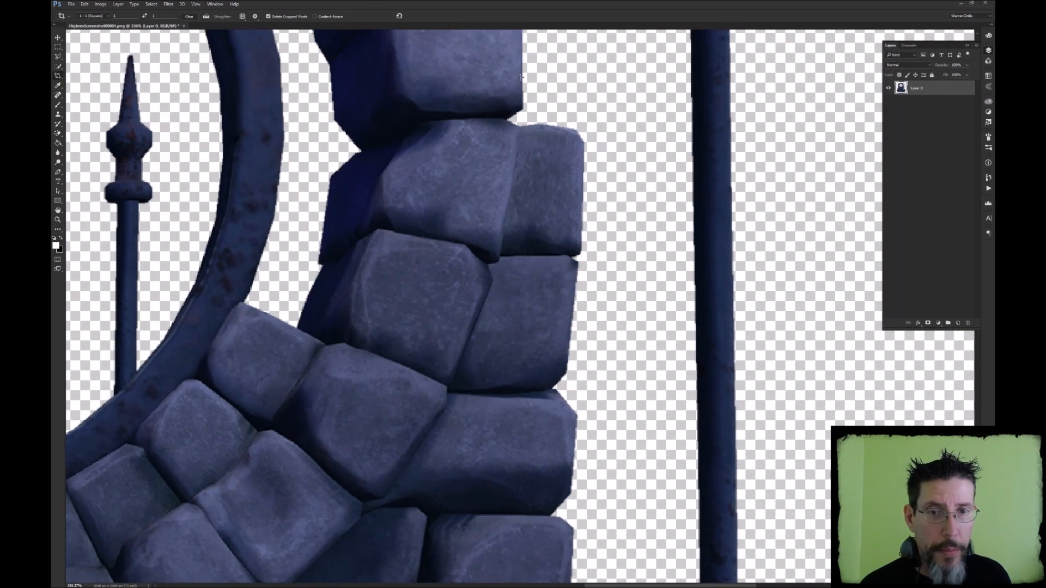
left_click_drag(245, 261, 560, 335)
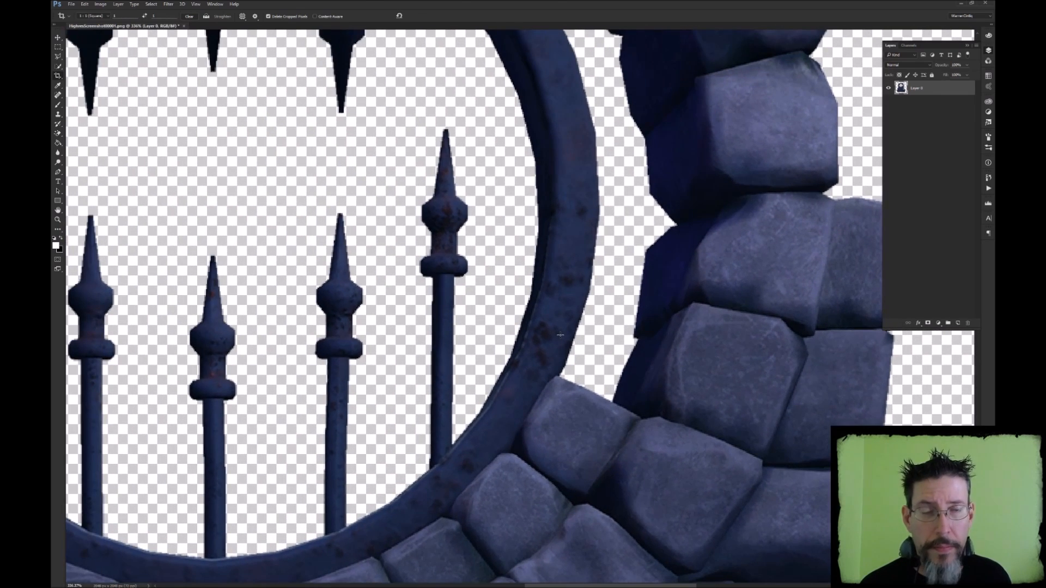
scroll(560, 335, "down", 6, "alt")
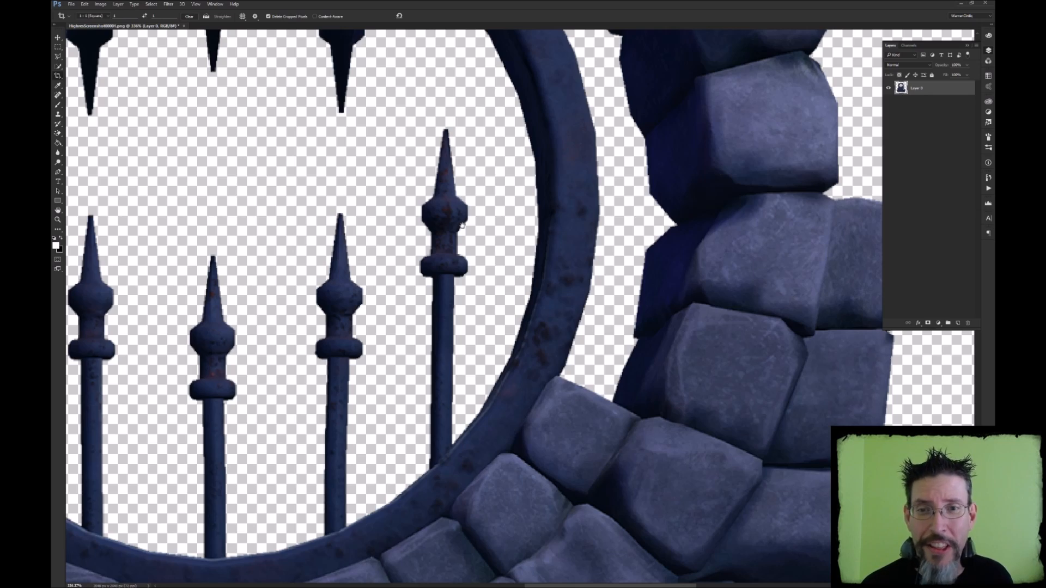
scroll(506, 278, "down", 5, "alt")
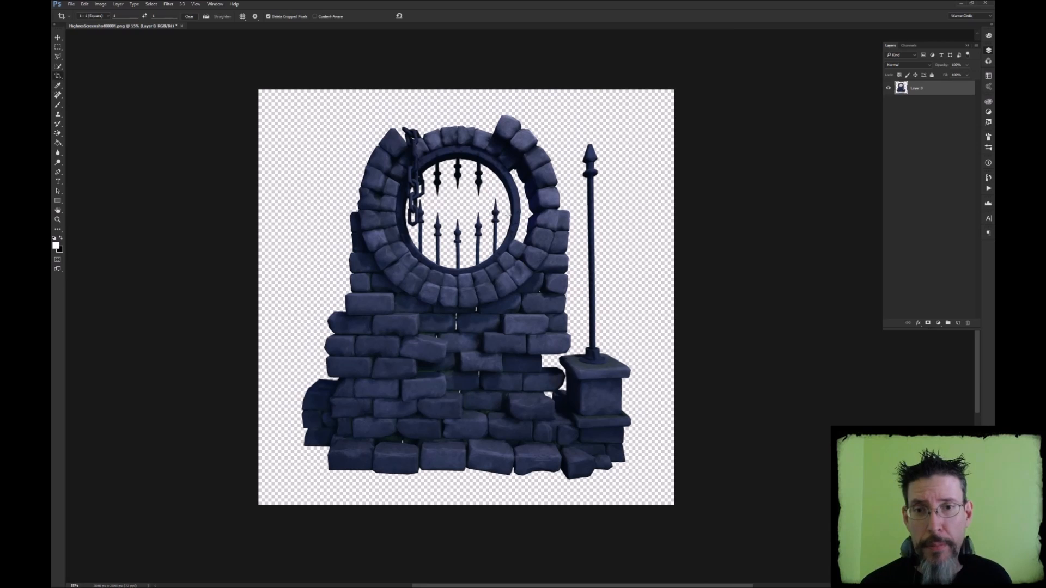
mouse_move(503, 206)
left_mouse_down()
mouse_move(506, 234)
mouse_move(513, 222)
left_mouse_up()
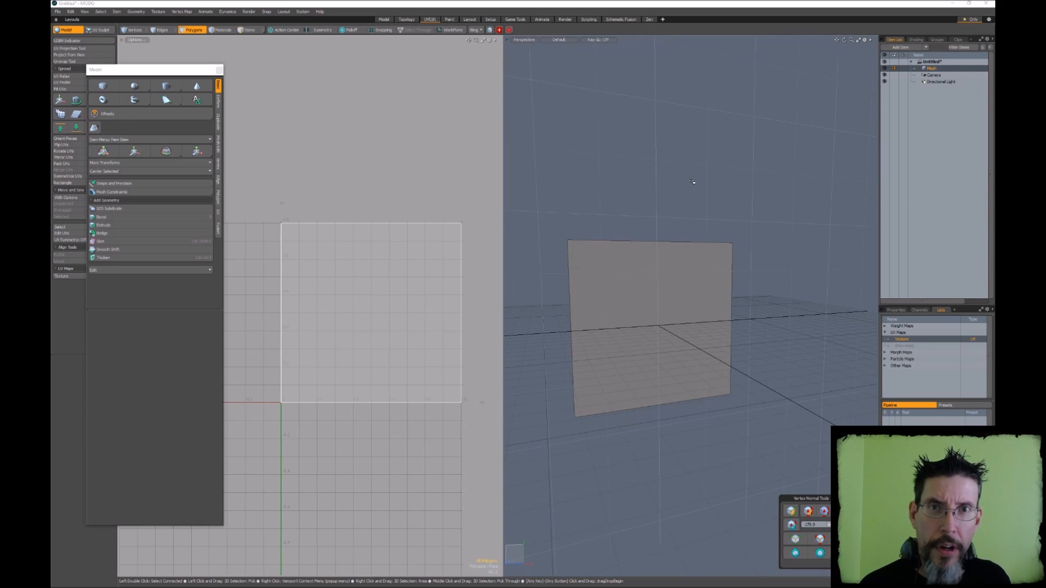
Switch to MODO and examine the flat square plane's polygon together with its UV layout
left_click_drag(692, 181, 708, 205, "alt")
left_click(673, 267)
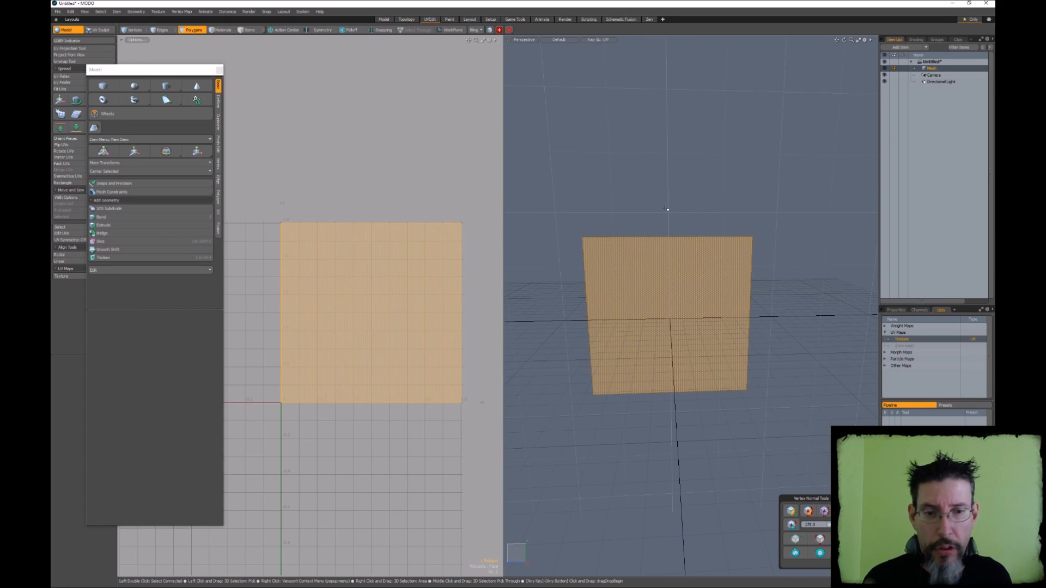
left_click(665, 209)
left_click_drag(369, 206, 336, 219, "alt")
left_click(323, 283)
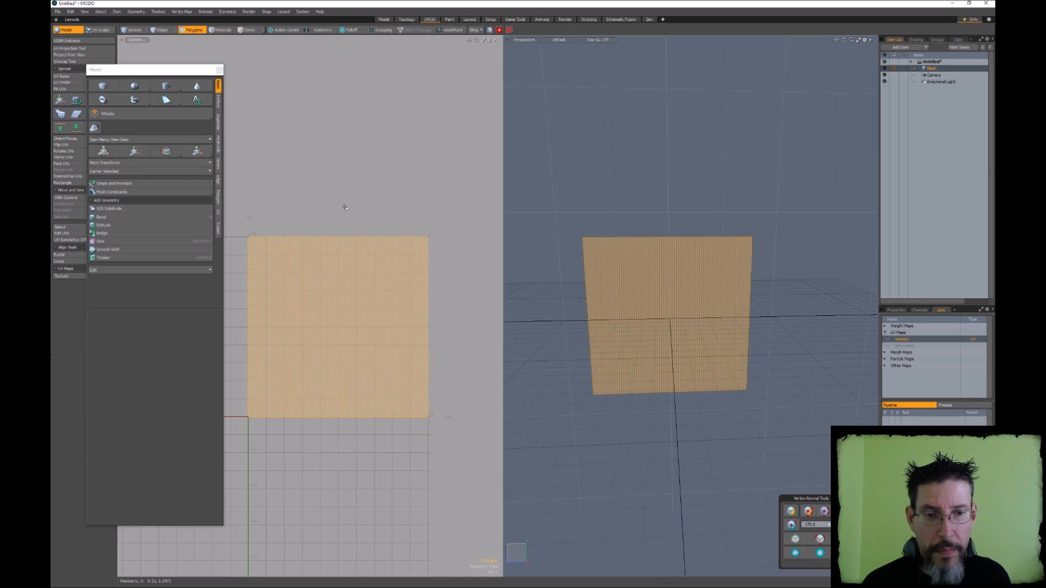
left_click_drag(323, 283, 378, 275, "alt")
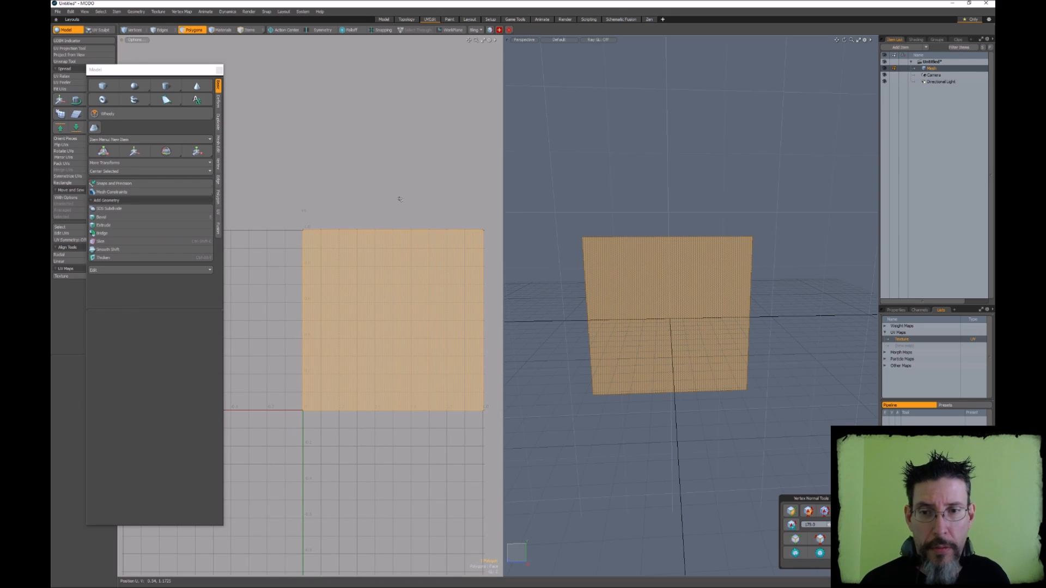
key("2")
left_click(321, 265)
left_click(341, 191)
left_click_drag(341, 191, 325, 165, "alt")
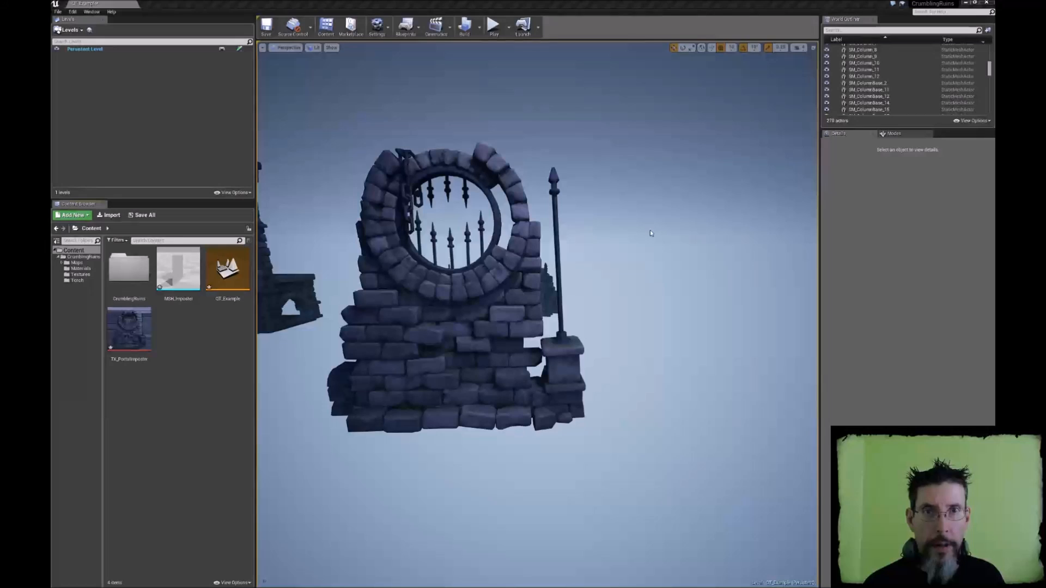
Switch to Unreal Engine and create a material named M_Imposter in the Content folder
right_click_drag(649, 230, 606, 220)
key("w")
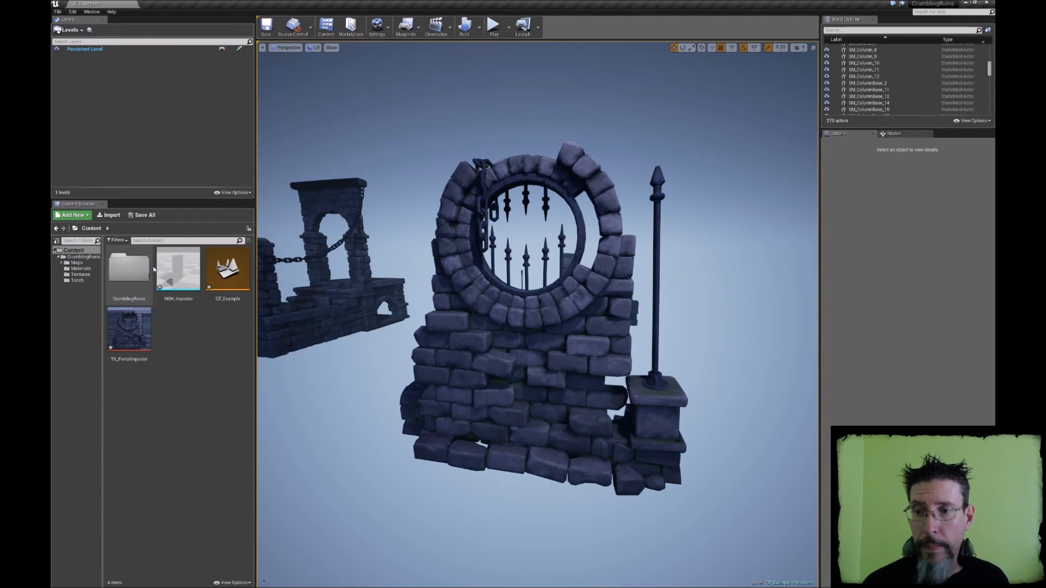
left_click(178, 269)
left_click(138, 336)
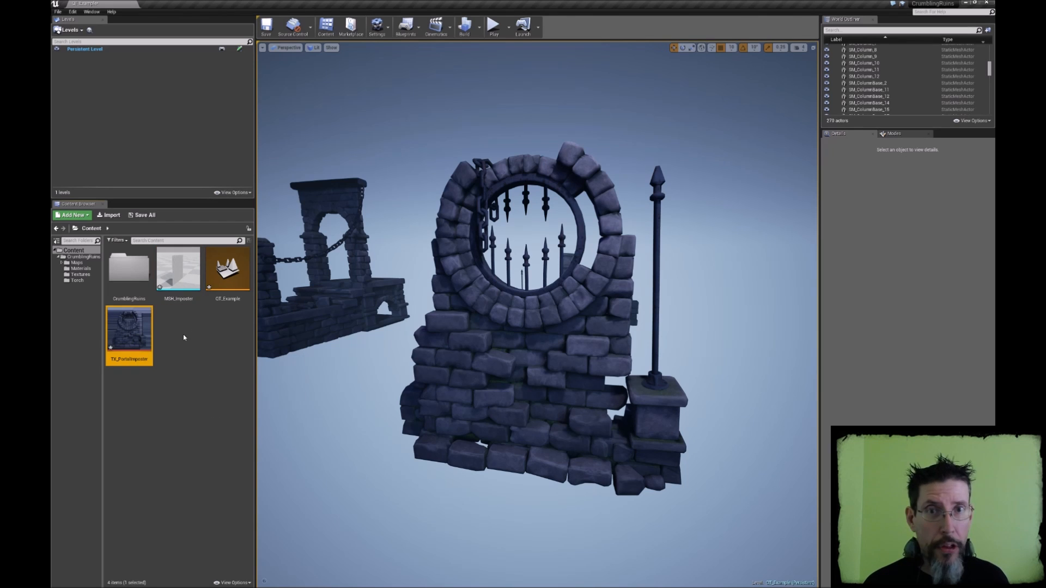
left_click(186, 338)
right_click(172, 338)
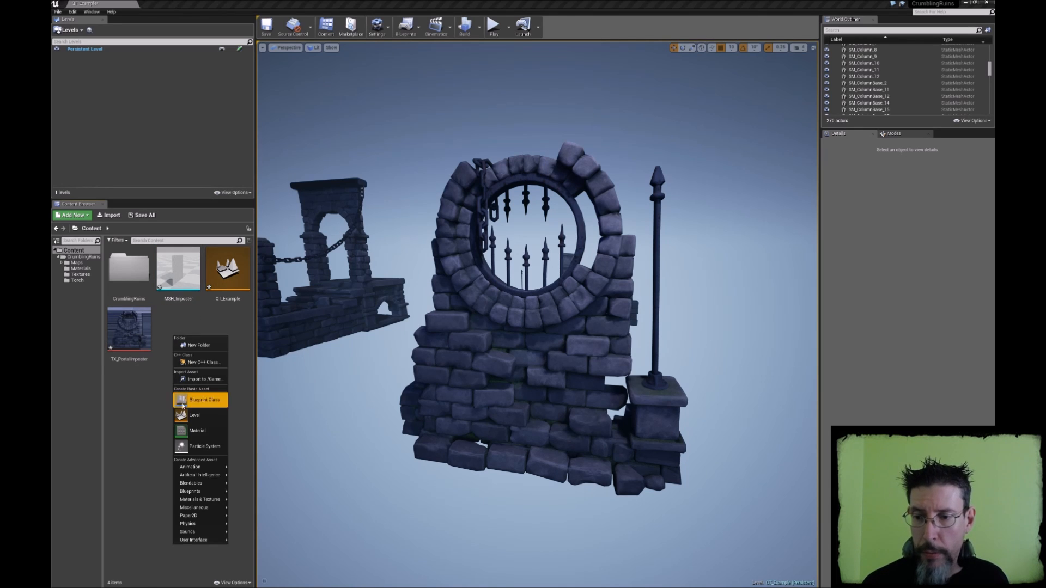
left_click(192, 430)
type("M_")
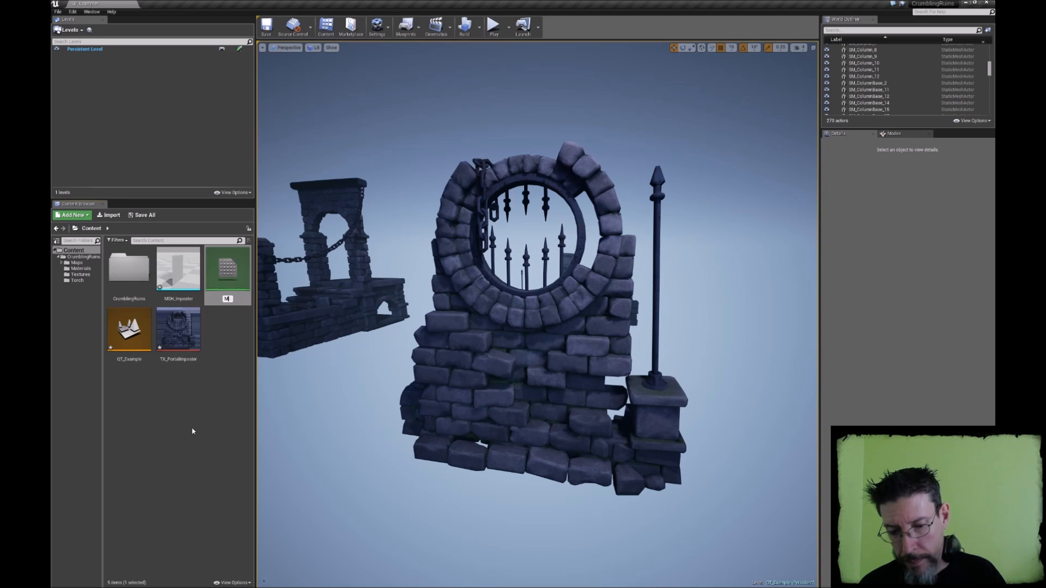
type("Imposter")
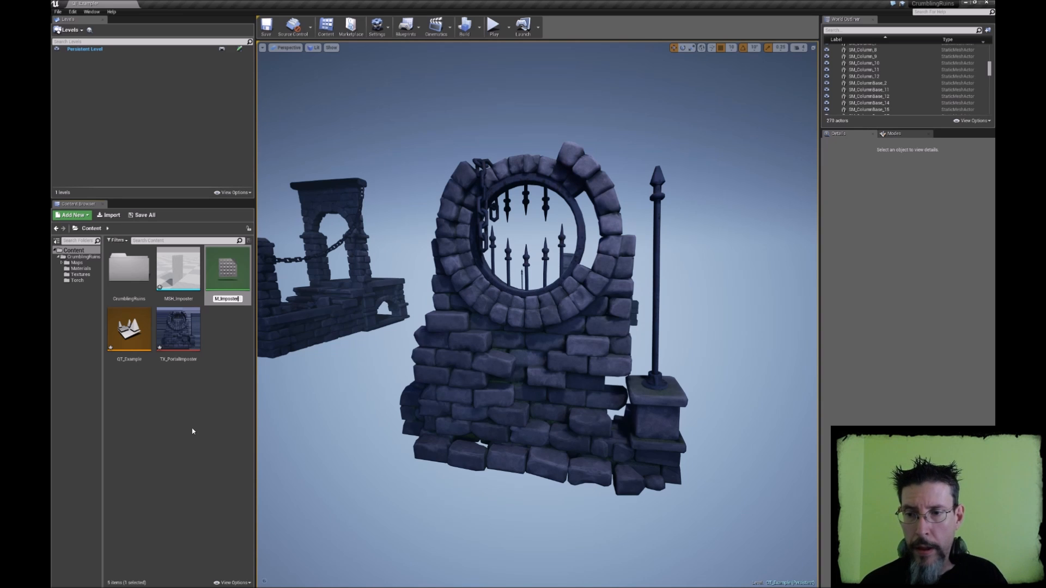
key("Return")
Open the M_Imposter material and set its Blend Mode to Masked
double_click(178, 270)
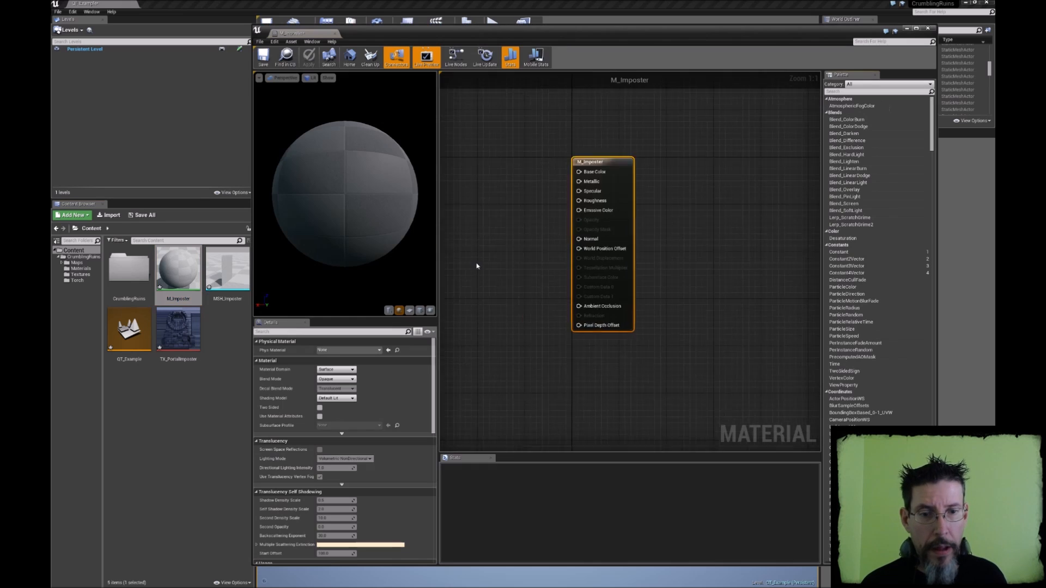
right_click_drag(476, 266, 580, 309)
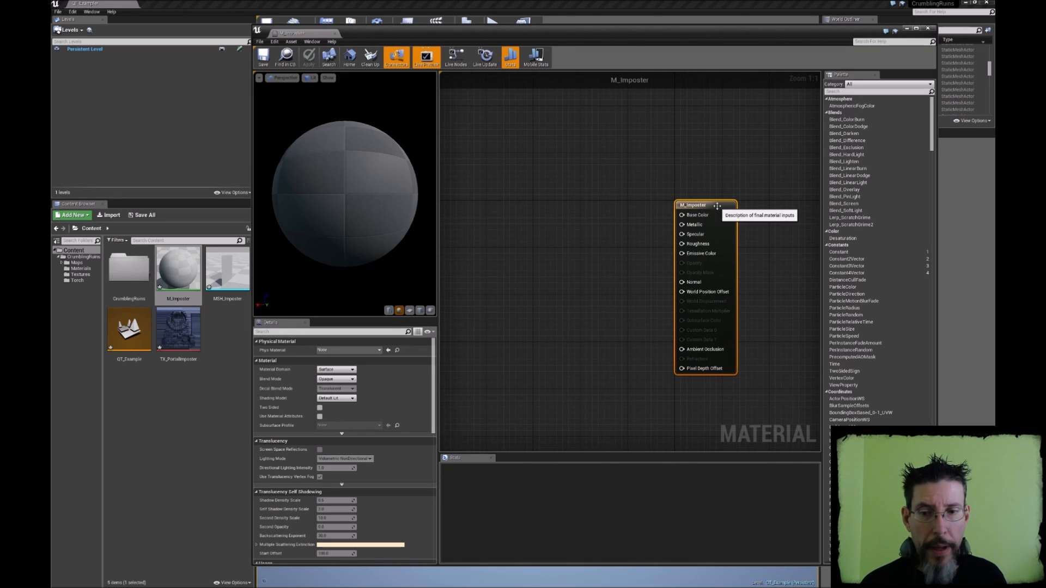
left_click(337, 379)
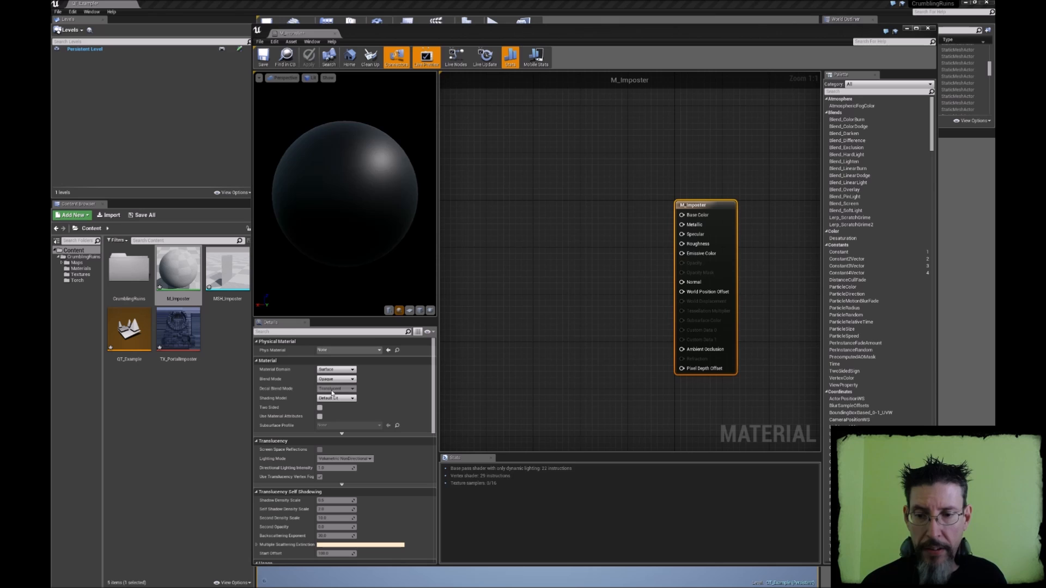
Wire the TX_PortalImposter texture's colour to Base Color and its alpha to Opacity Mask, and preview the material on a cube
left_click_drag(181, 332, 687, 217)
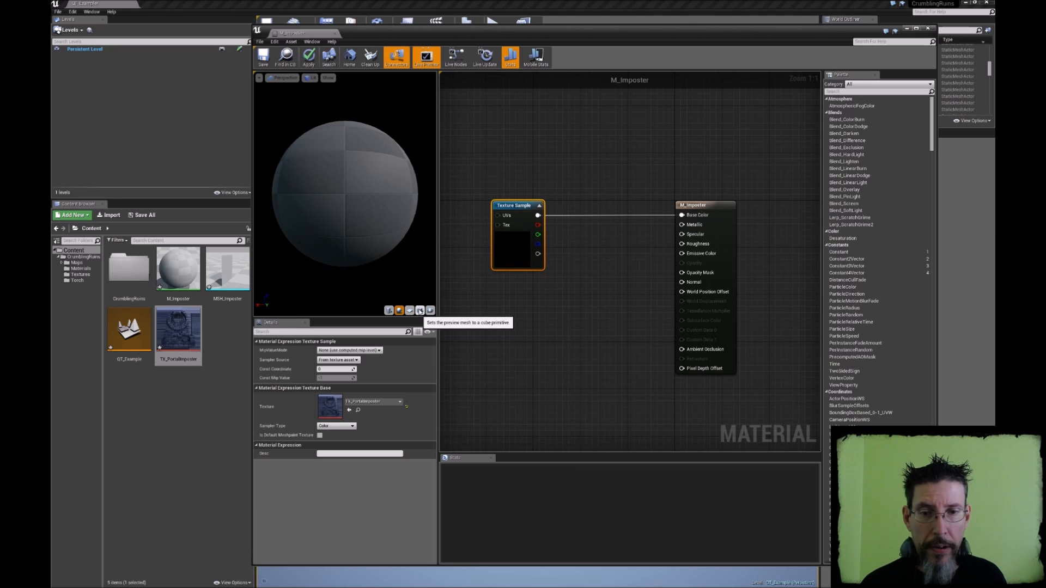
left_click_drag(675, 252, 682, 272)
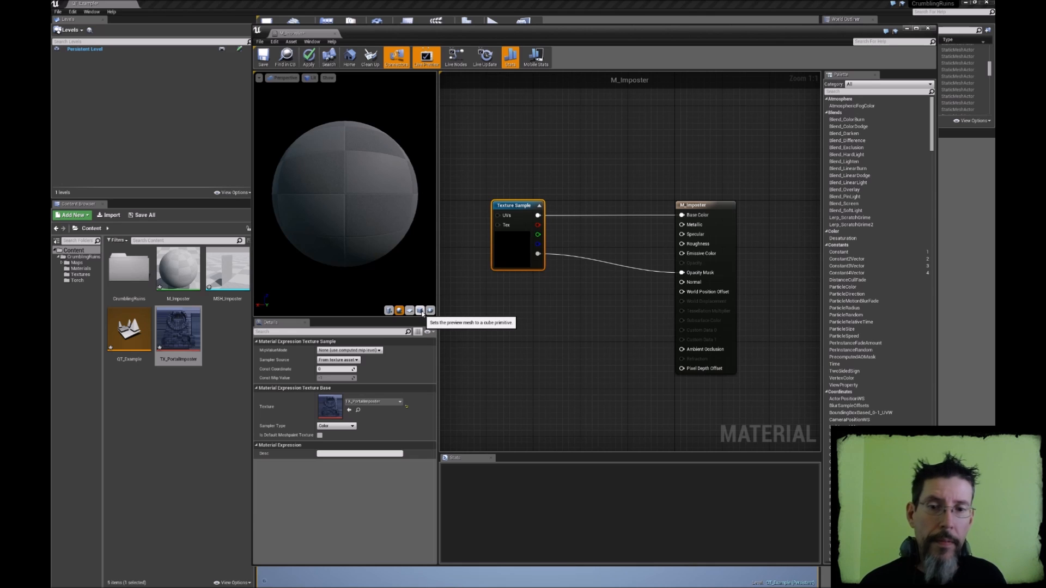
left_click(421, 311)
left_click_drag(382, 245, 395, 214)
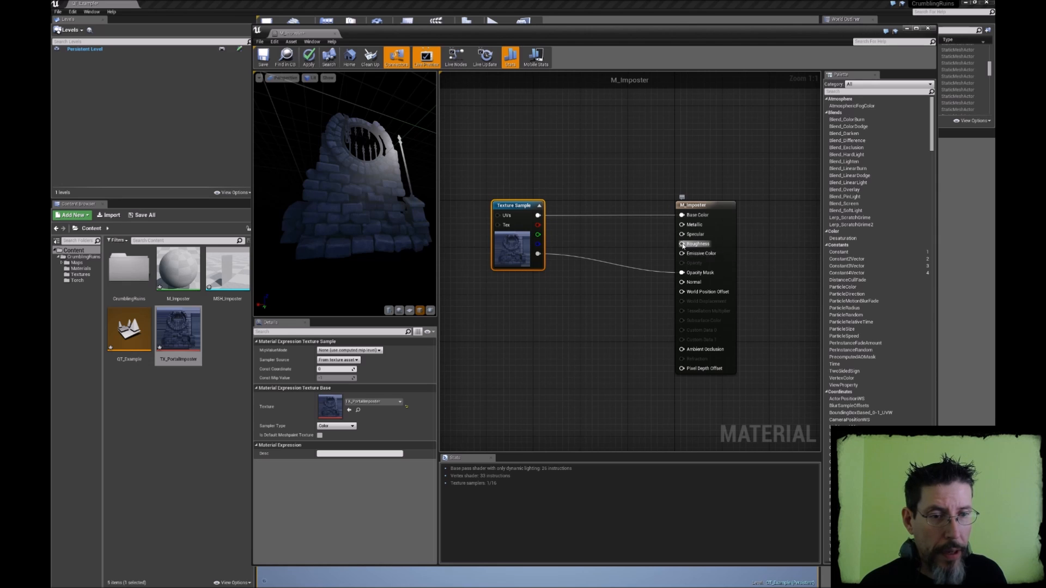
Connect a Constant of 1.0 to the material's Roughness and close the material with its changes applied
right_click(635, 236)
type("const")
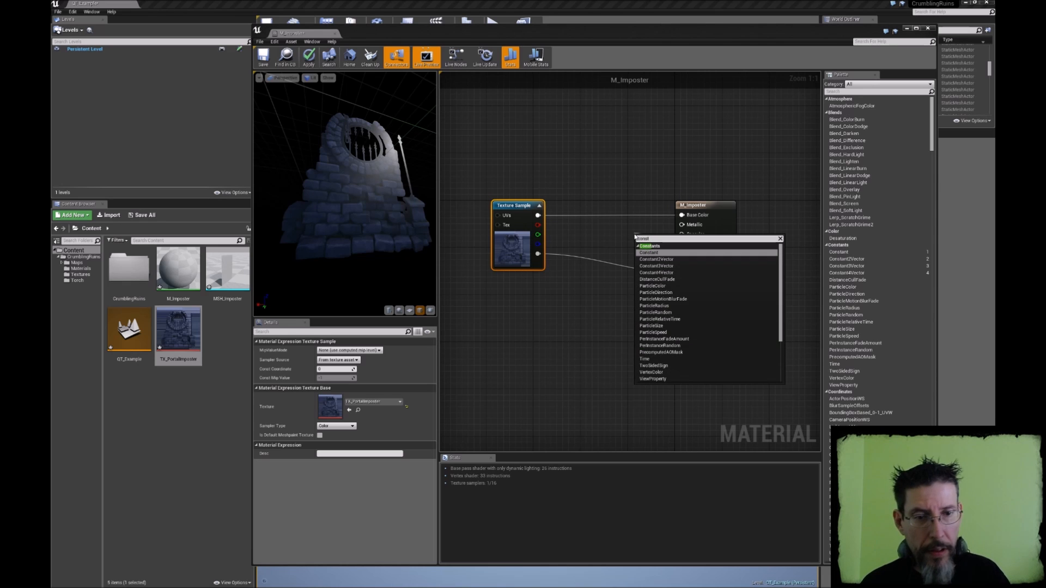
key("Return")
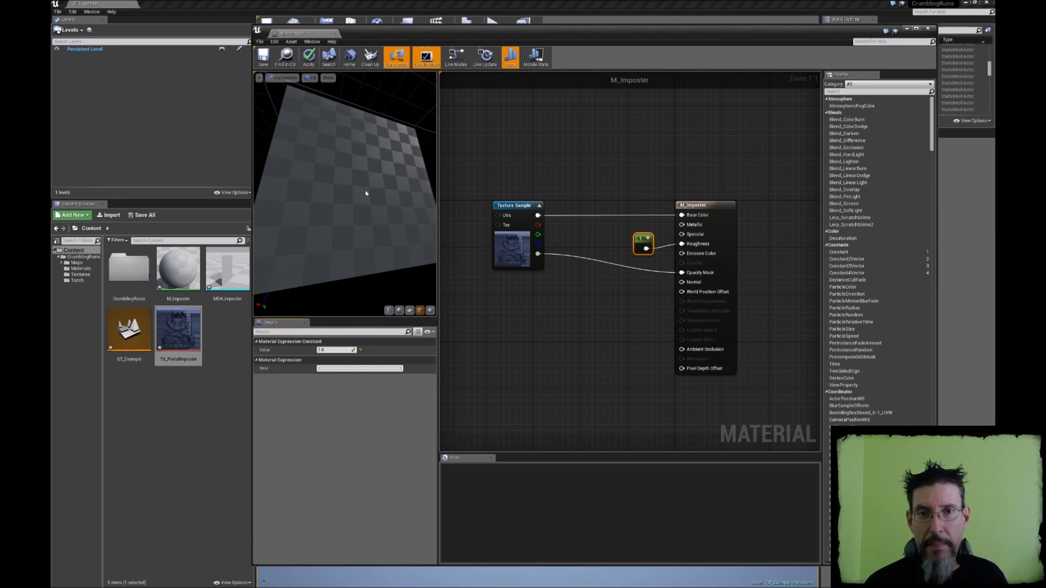
left_click_drag(366, 193, 321, 205)
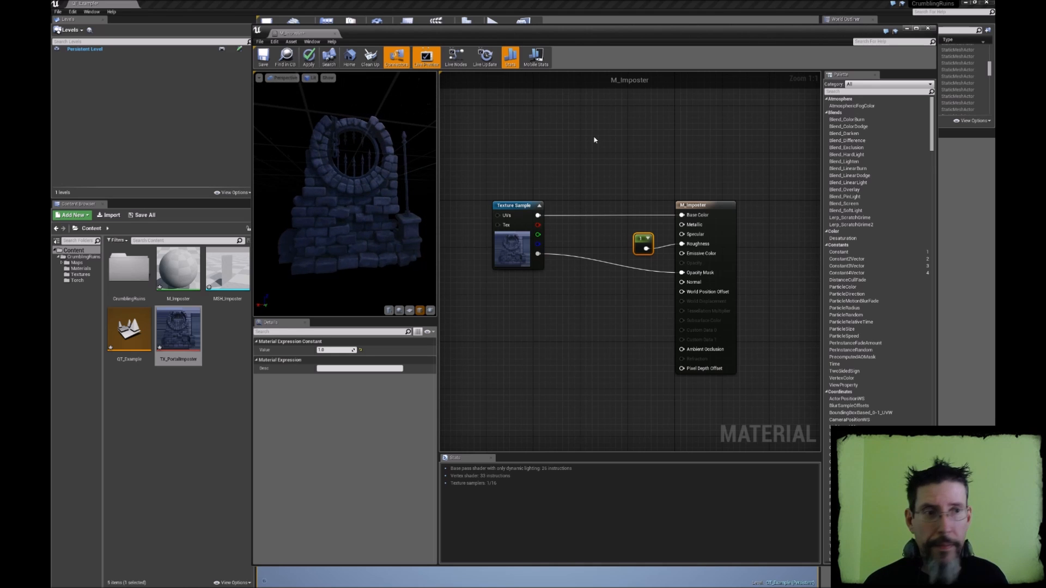
left_click(927, 28)
left_click(546, 322)
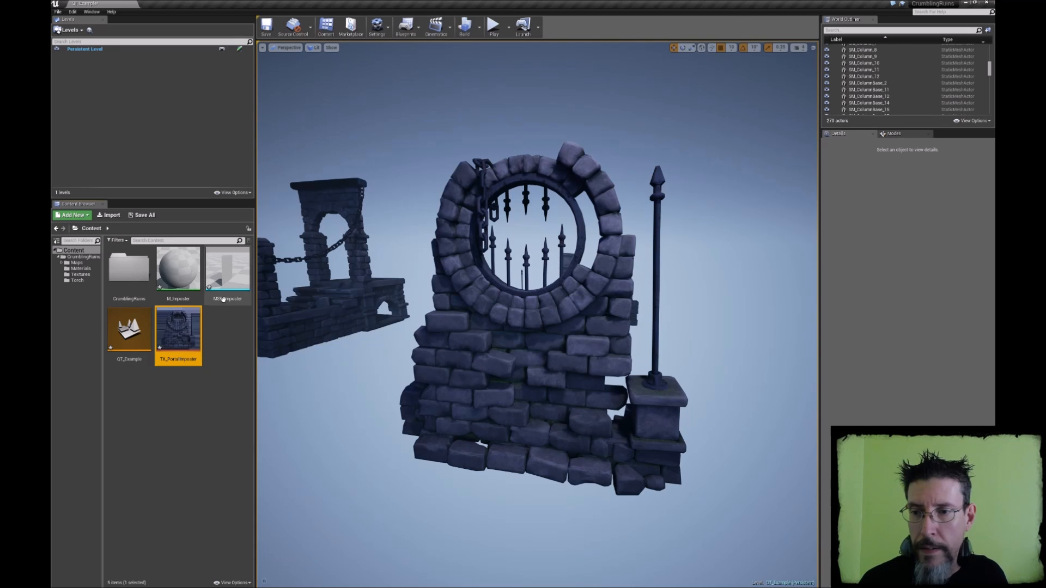
Open the MSH_Imposter mesh, assign M_Imposter to its Element 0 material slot and view the plane from the front
double_click(227, 270)
left_click_drag(187, 330, 553, 239)
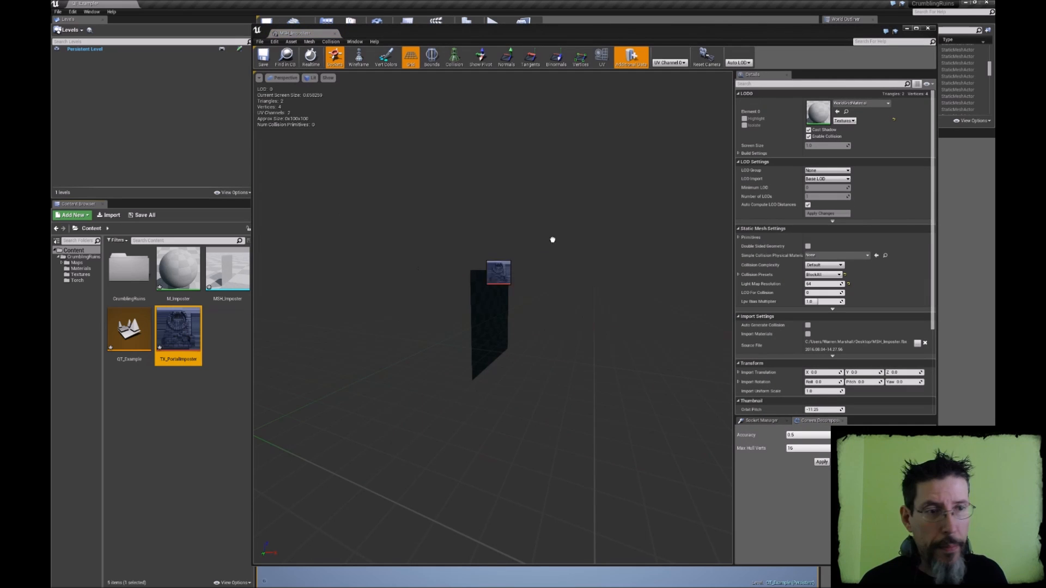
left_click_drag(179, 272, 819, 112)
left_click_drag(564, 299, 577, 296)
right_click_drag(613, 320, 618, 320)
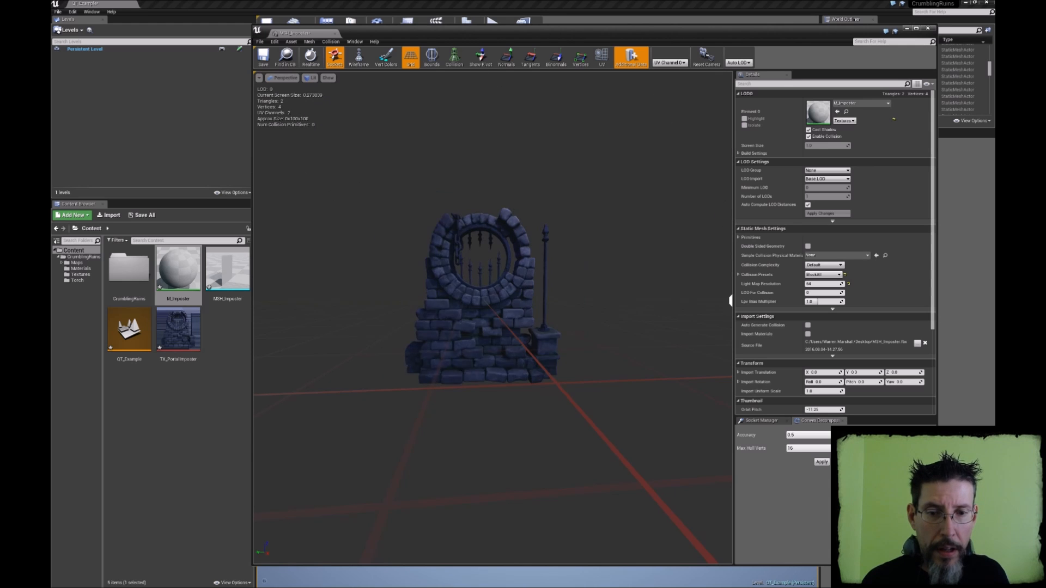
Close the mesh editor, place MSH_Imposter in the level by the real ruined wall and clear the property filter
left_click_drag(523, 425, 509, 387)
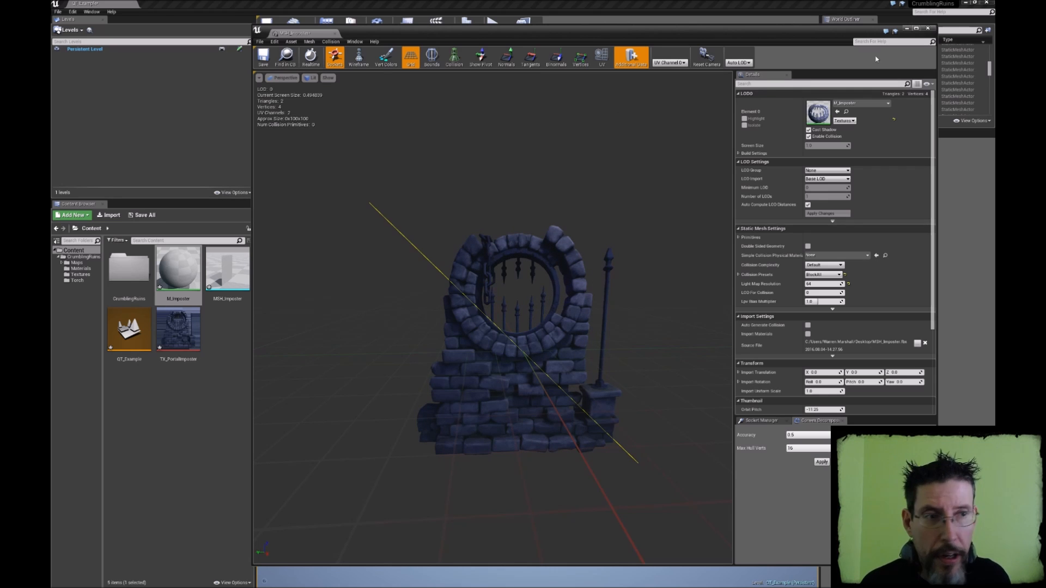
left_click(929, 28)
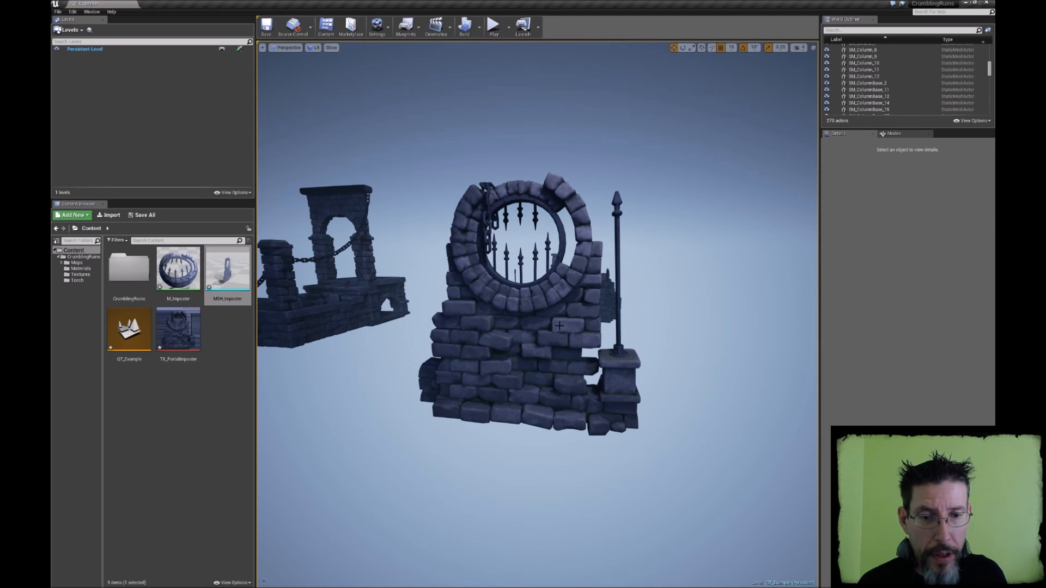
left_click(559, 326)
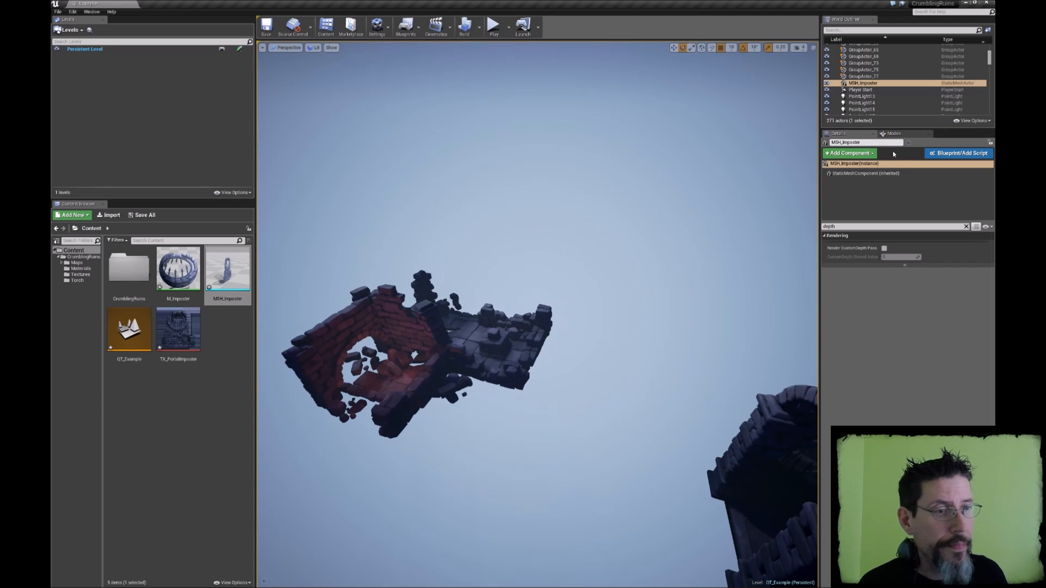
left_click(966, 226)
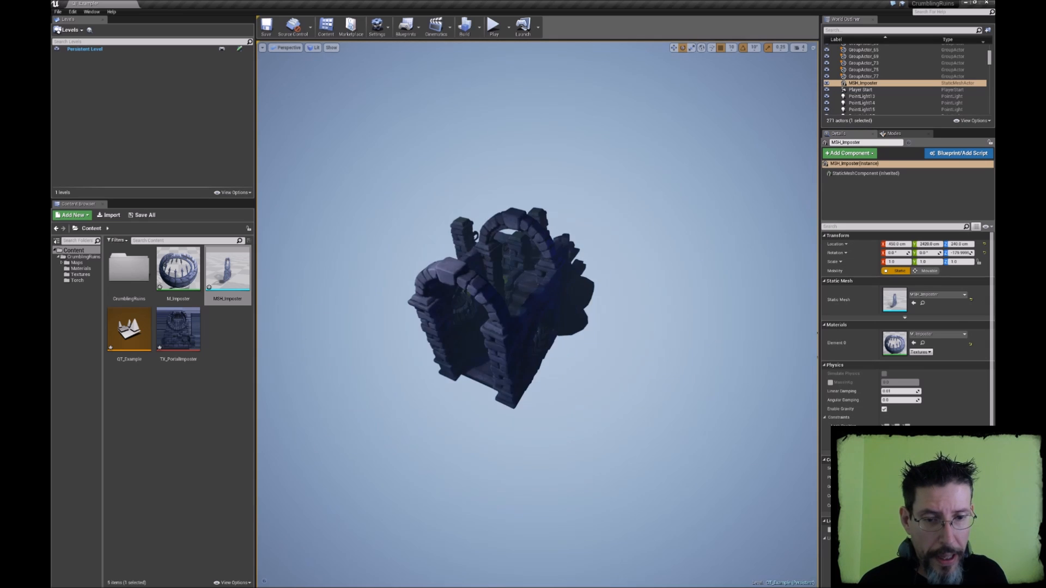
Try uniform scales of 5, 6 and 6.5 on the imposter to match the real wall's size
right_click_drag(537, 314, 586, 313)
key("w")
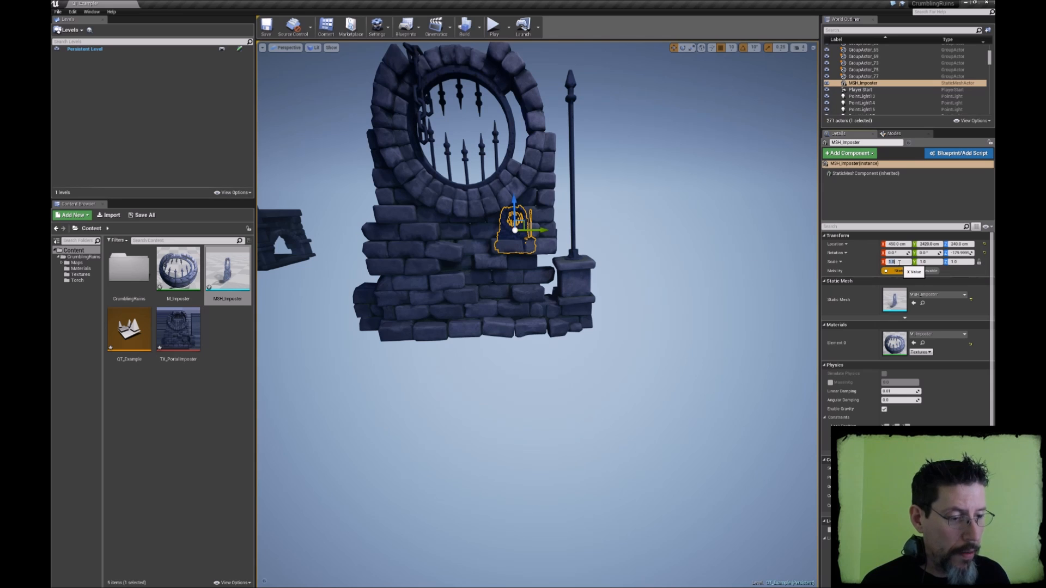
type("5")
key("Tab")
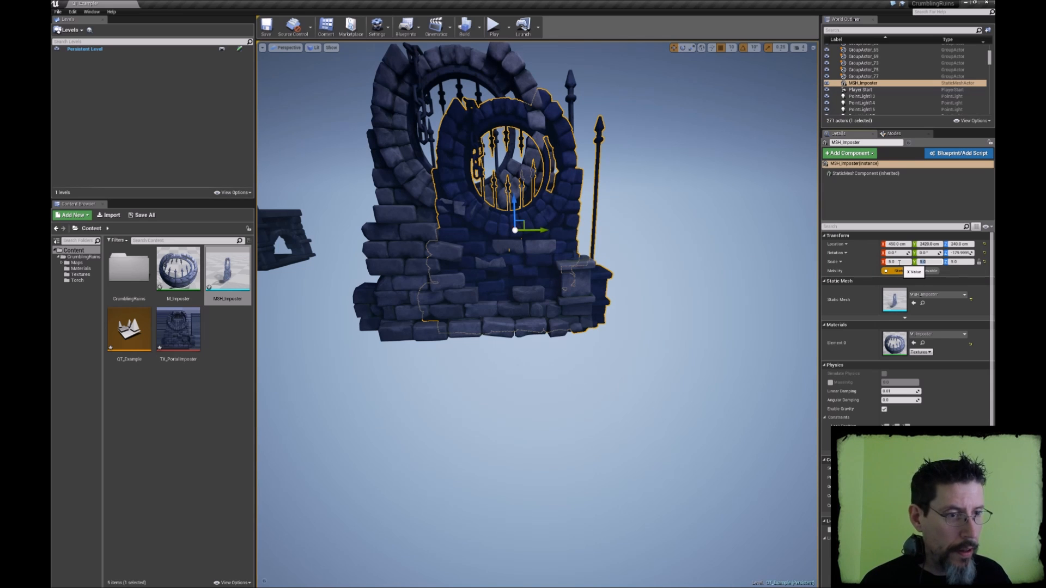
type("6")
key("Tab")
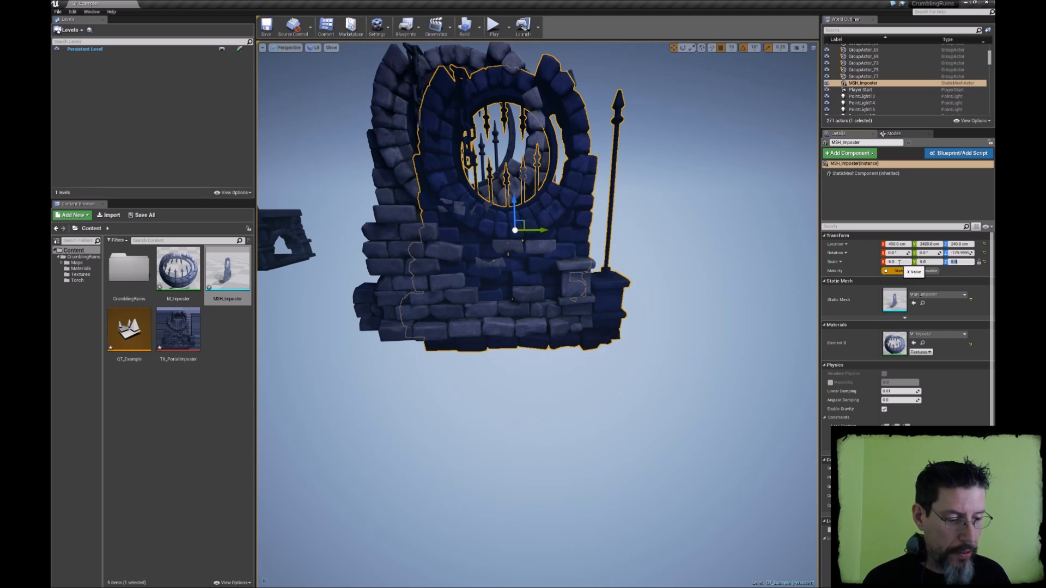
type("6.5")
key("Return")
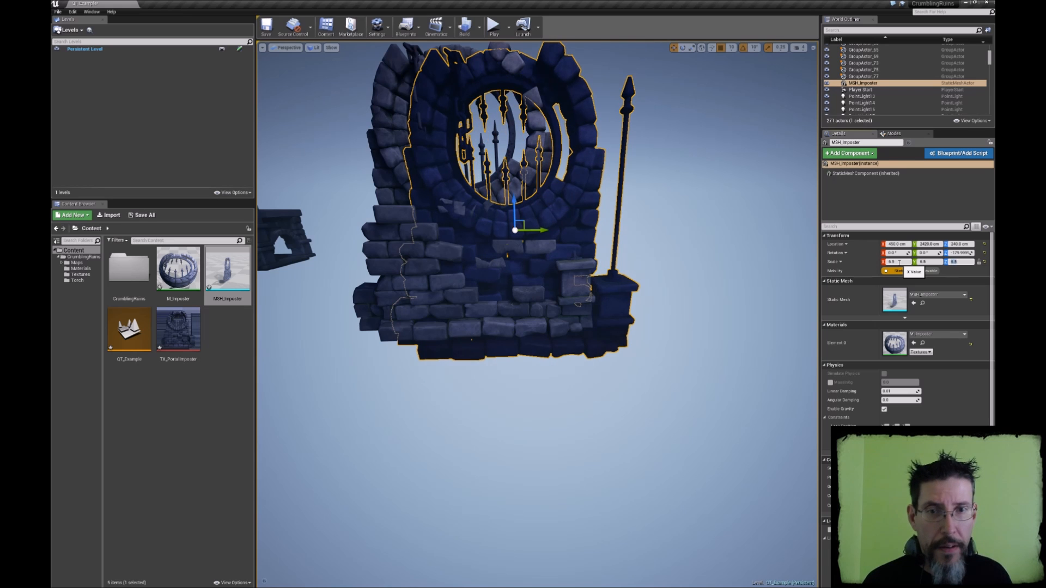
Move the imposter beside the real wall and set its uniform scale to 6
right_click_drag(544, 196, 544, 175)
left_click_drag(516, 246, 615, 262)
right_click_drag(518, 223, 479, 253)
key("s")
left_click(492, 212)
right_click_drag(492, 212, 525, 191)
key("alt+3")
key("alt+4")
left_click(566, 276)
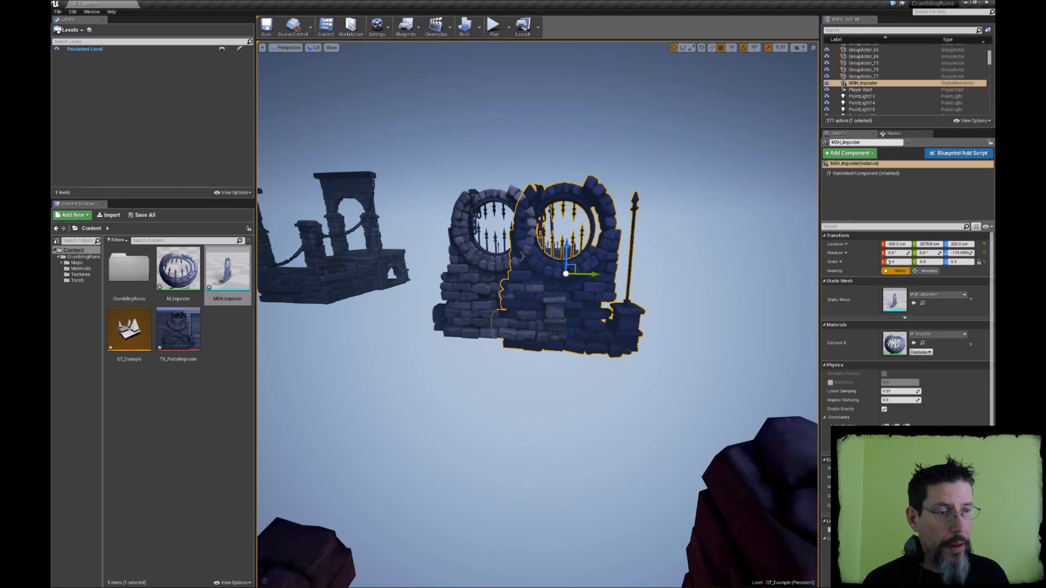
type("6")
key("Return")
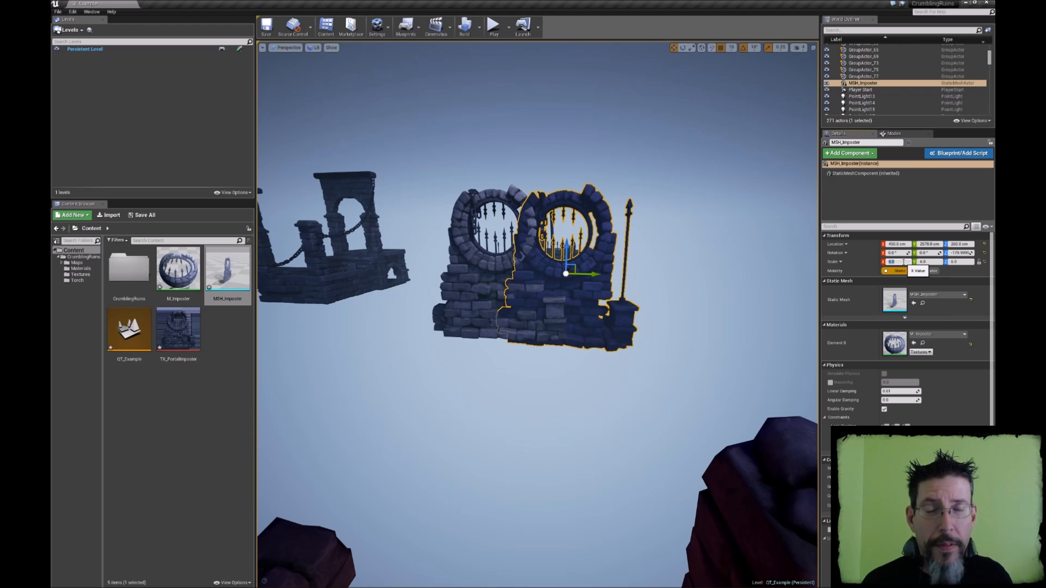
Move the imposter away from the real wall into the distant background
right_click_drag(685, 209, 630, 241)
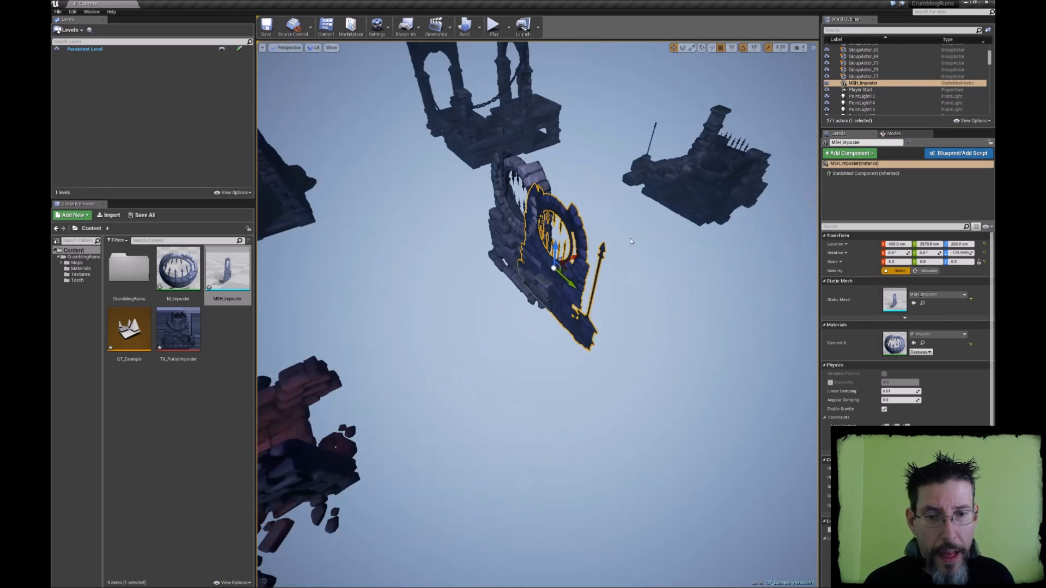
left_click_drag(571, 258, 630, 115)
mouse_move(648, 145)
right_mouse_down()
mouse_move(681, 164)
mouse_move(648, 144)
right_mouse_up()
Duplicate the imposter to have three copies spread across the level's background
left_click_drag(467, 122, 599, 68, "alt")
right_click_drag(528, 78, 393, 59)
key("w")
left_click(528, 78)
key("w")
key("s")
left_click(227, 272)
key("s")
right_click_drag(345, 250, 344, 250)
Examine the imposters in wireframe and in lit view, comparing them with the real wall from several angles
key("alt+2")
key("d")
key("a")
key("d")
key("w")
key("alt+4")
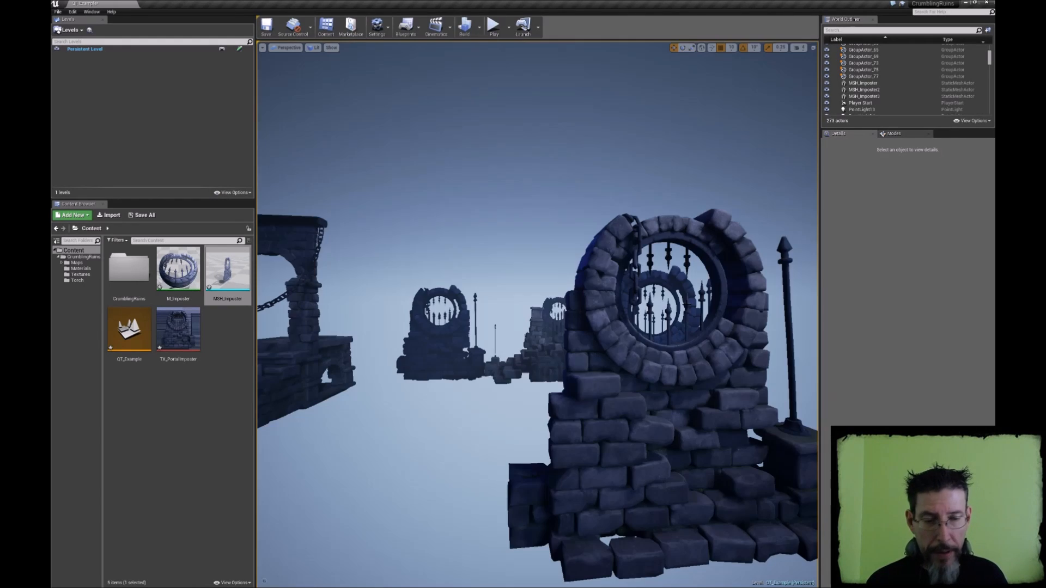
key("d")
right_click_drag(572, 271, 565, 279)
key("a")
key("d")
key("e")
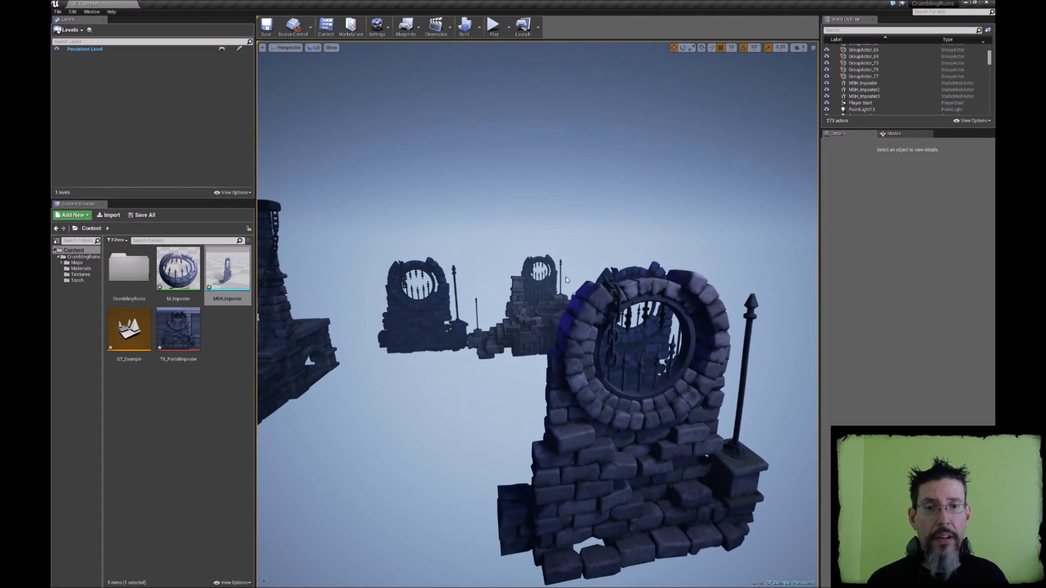